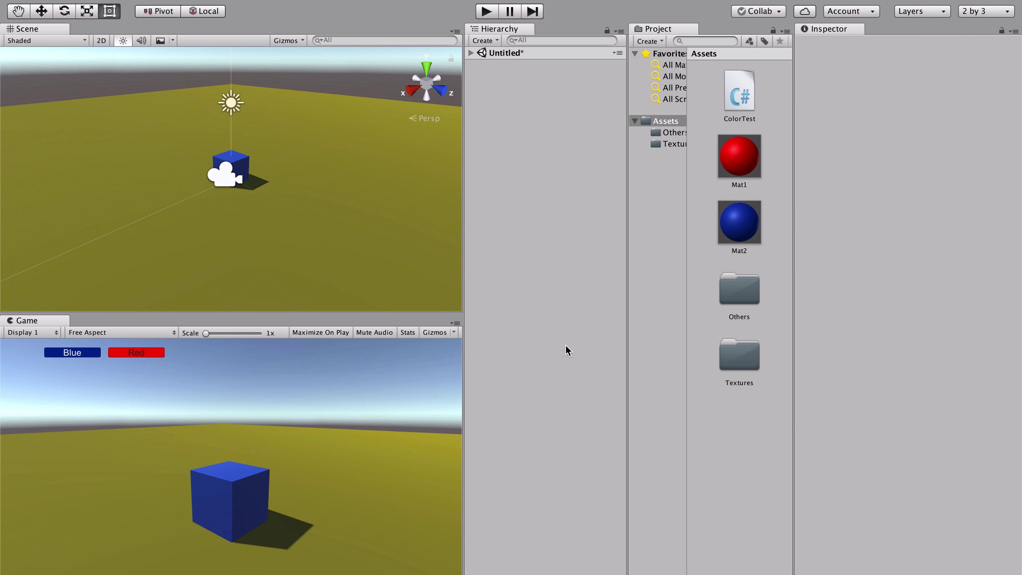
Run the finished demo in a maximized Game view, turn the cube red then blue, and stop.
{"action": "left_click", "coordinate": [486, 11]}
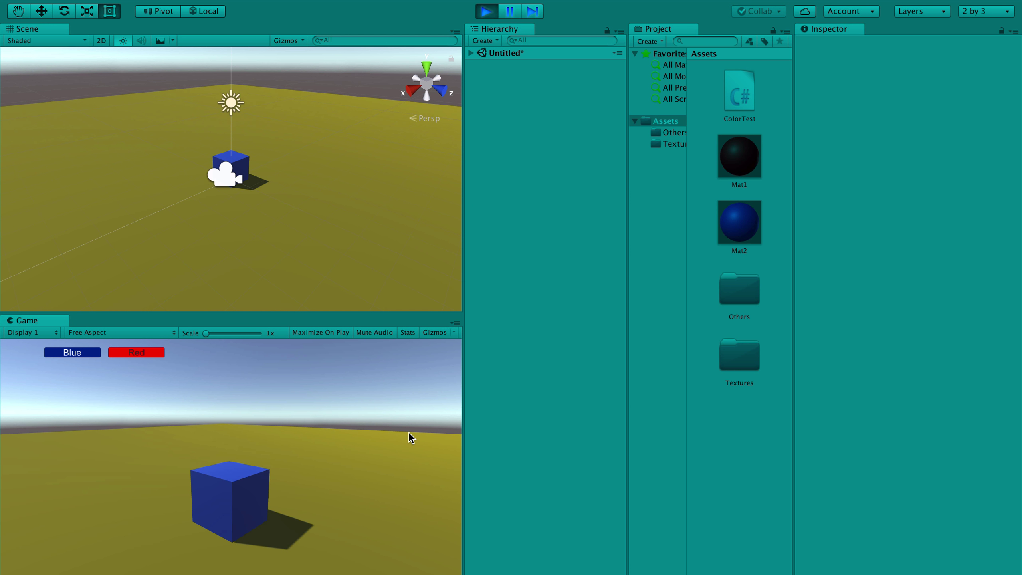
{"action": "key", "text": "shift+space"}
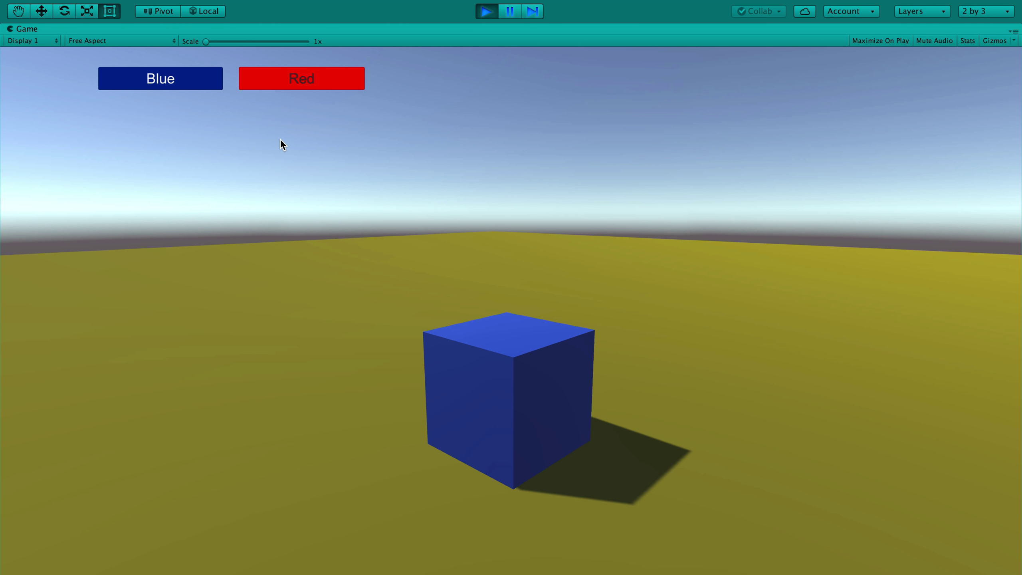
{"action": "left_click", "coordinate": [293, 83]}
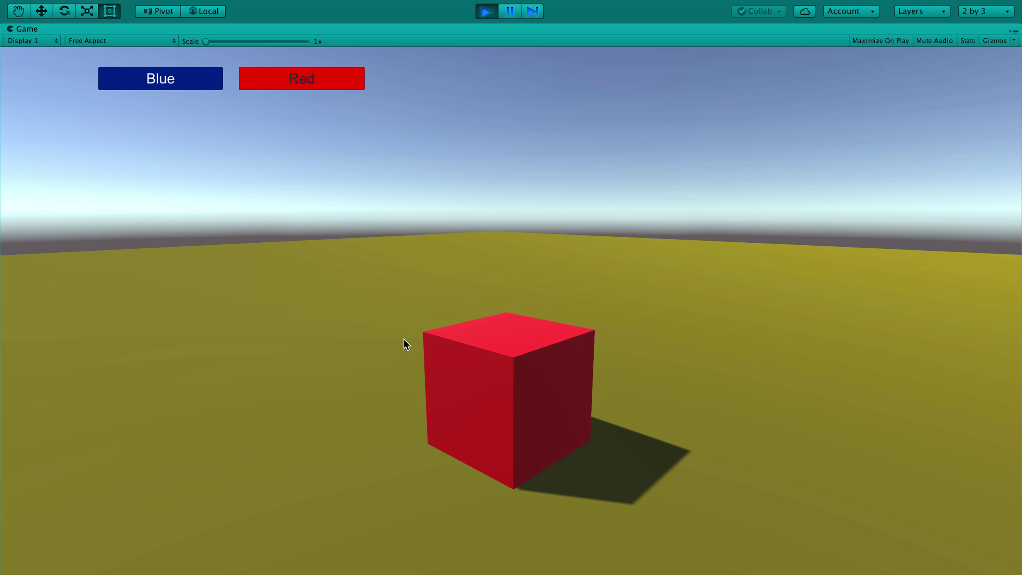
{"action": "left_click", "coordinate": [195, 77]}
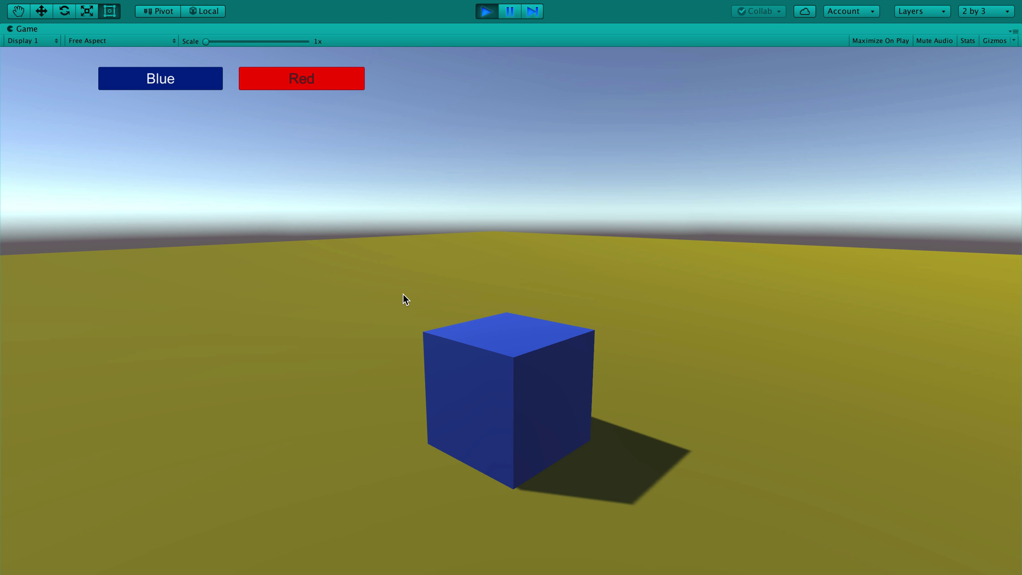
{"action": "key", "text": "super+p"}
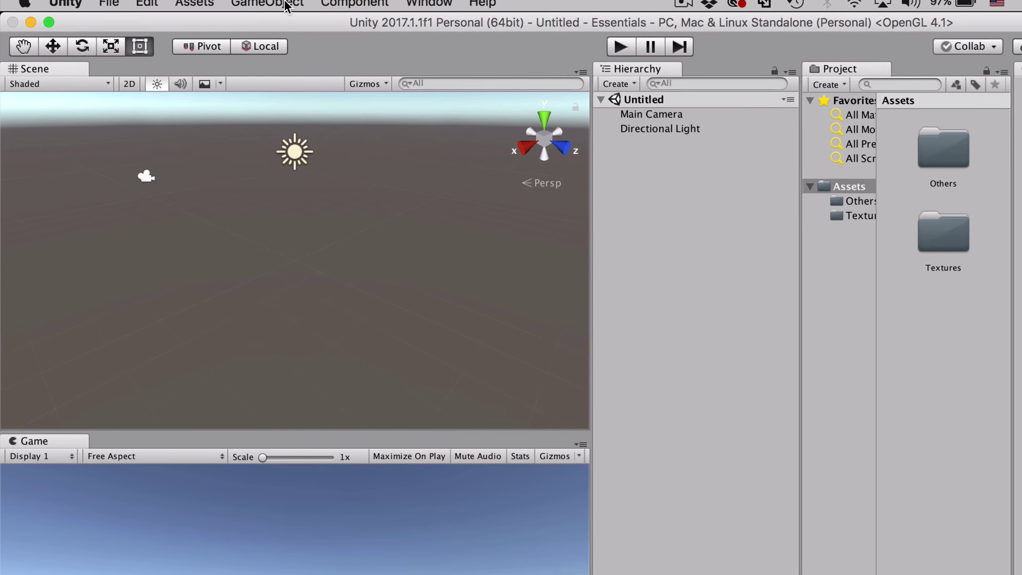
Create a 3D Plane and set its Scale X and Z to 20.
{"action": "left_click", "coordinate": [291, 6]}
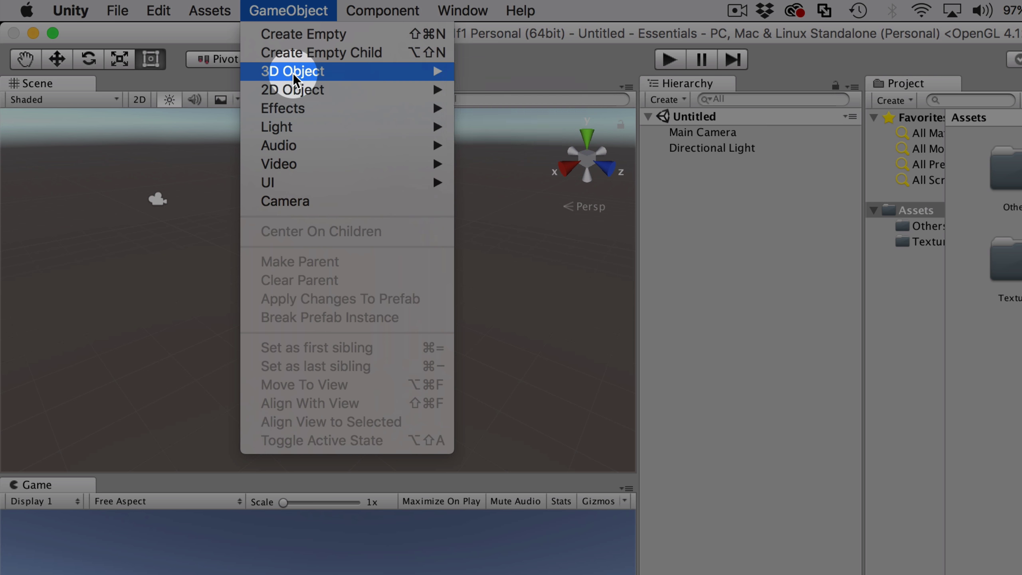
{"action": "mouse_move", "coordinate": [305, 72]}
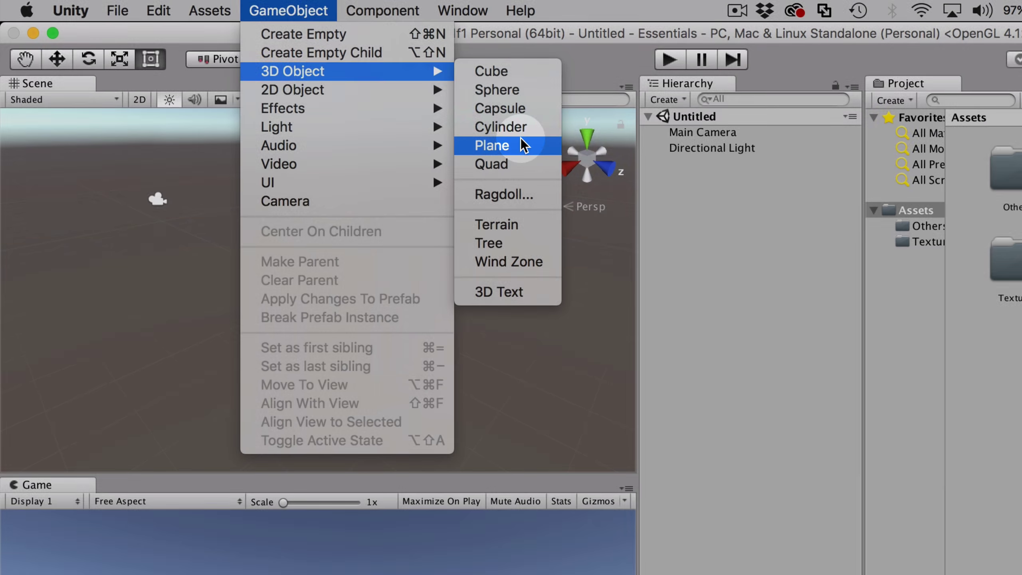
{"action": "left_click", "coordinate": [522, 145]}
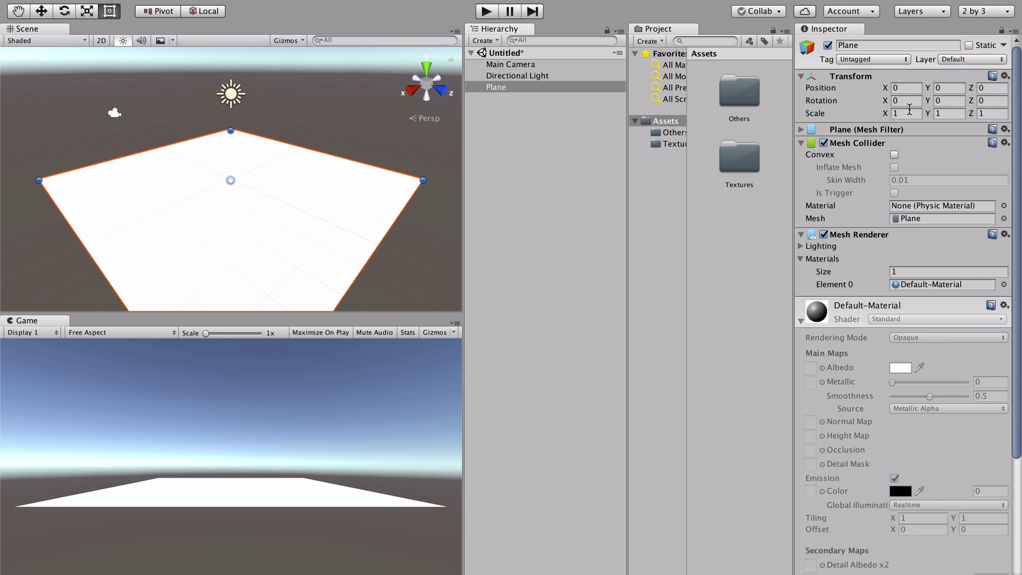
{"action": "left_click", "coordinate": [905, 129]}
{"action": "left_click", "coordinate": [892, 114]}
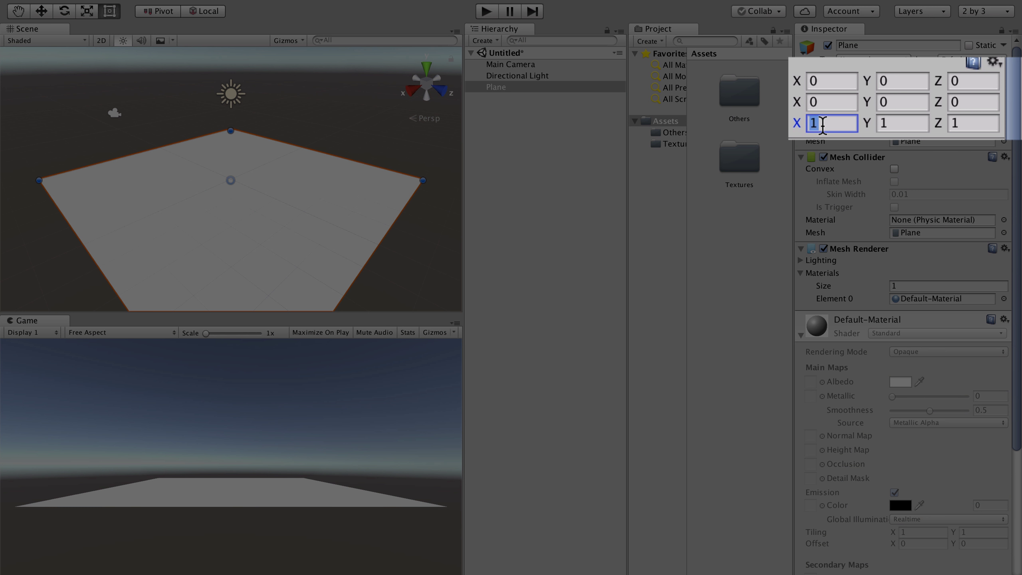
{"action": "type", "text": "20"}
{"action": "key", "text": "Tab"}
{"action": "key", "text": "Tab"}
{"action": "type", "text": "20"}
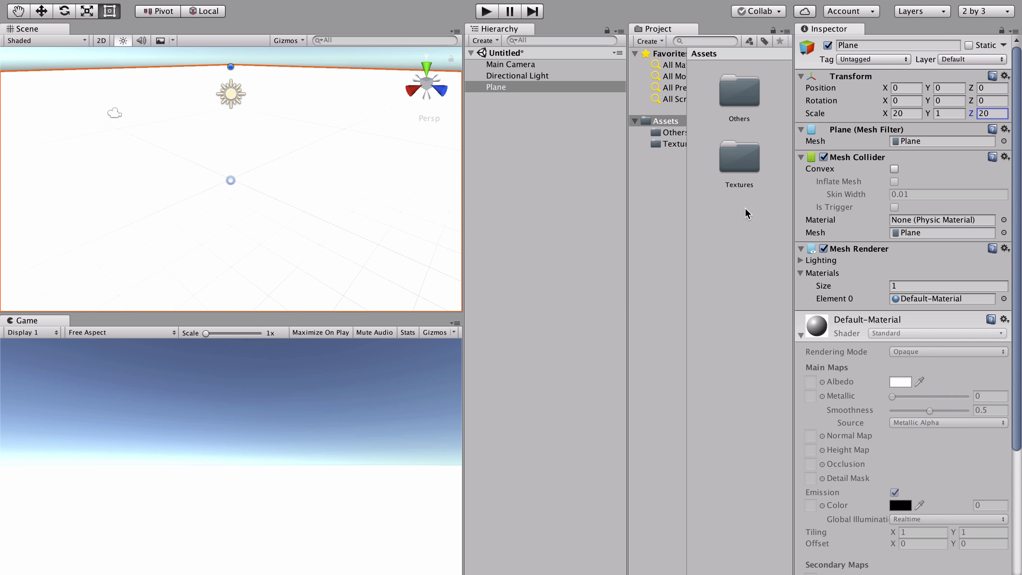
{"action": "left_click", "coordinate": [745, 208]}
Create a new material named Ground with a green Albedo colour.
{"action": "right_click", "coordinate": [745, 208]}
{"action": "mouse_move", "coordinate": [785, 214]}
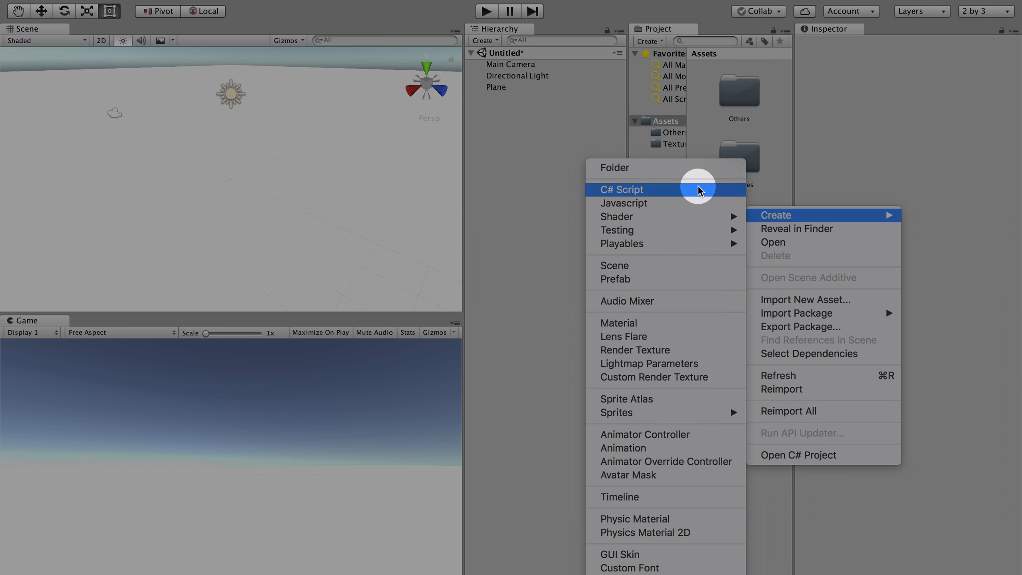
{"action": "left_click", "coordinate": [666, 324]}
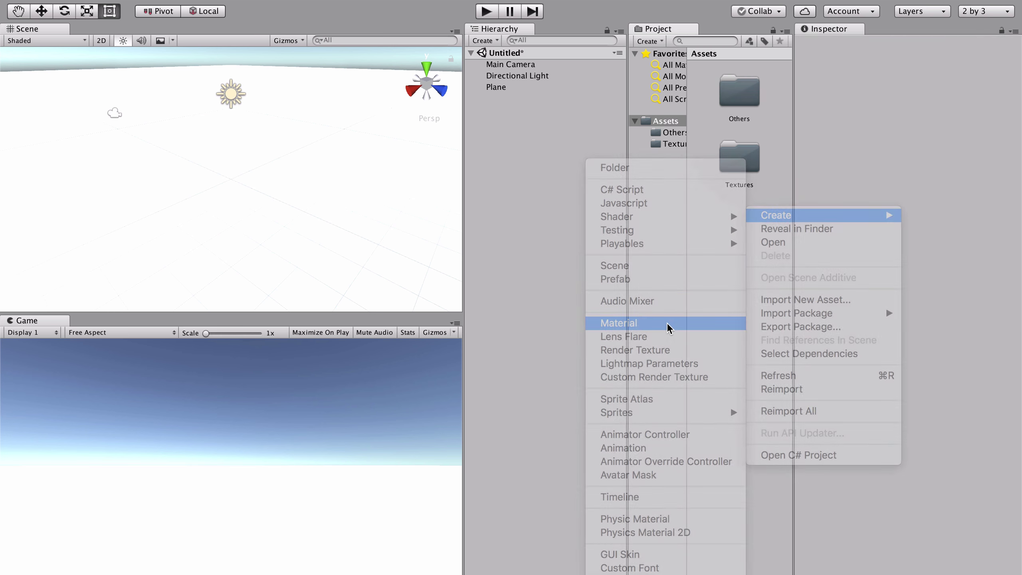
{"action": "type", "text": "Ground"}
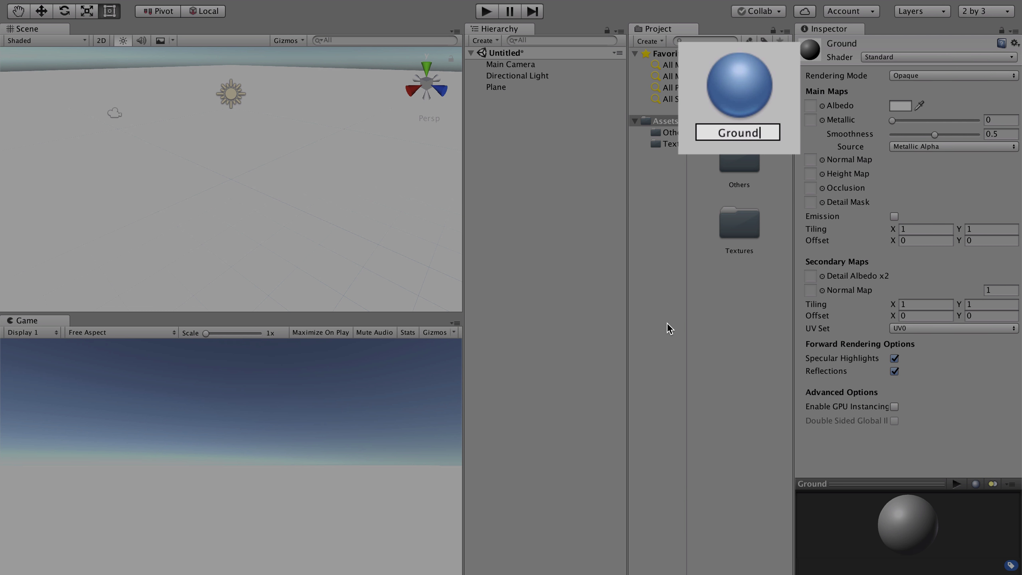
{"action": "key", "text": "Return"}
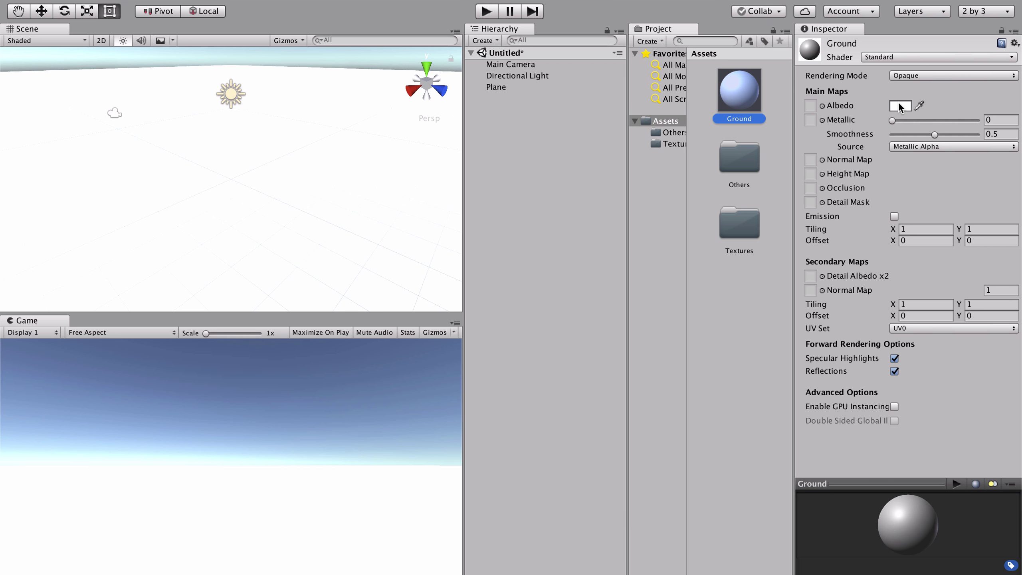
{"action": "left_click", "coordinate": [899, 105]}
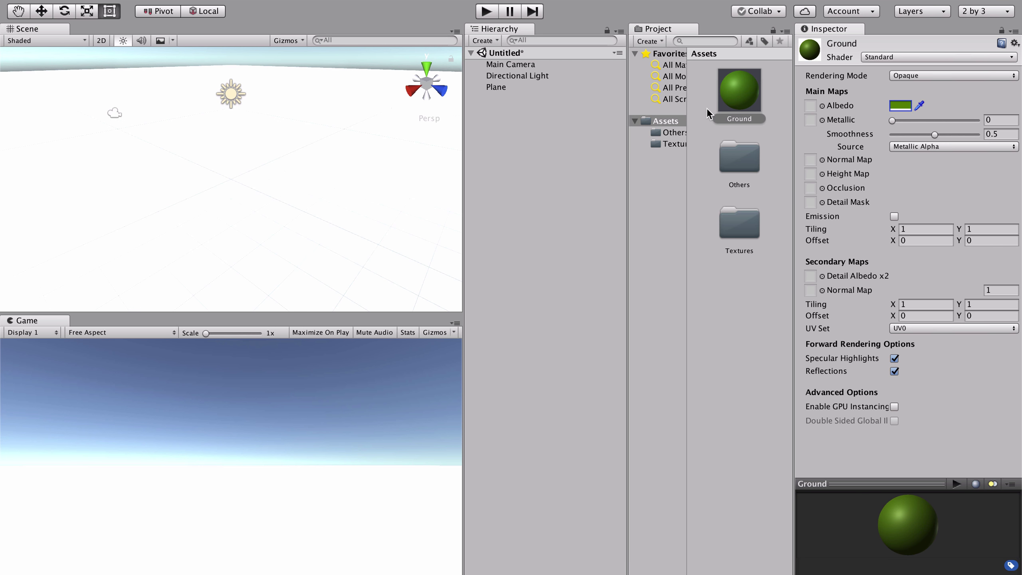
Apply the Ground material to the plane and lower its Smoothness to 0.
{"action": "left_click_drag", "start_coordinate": [747, 97], "coordinate": [315, 141]}
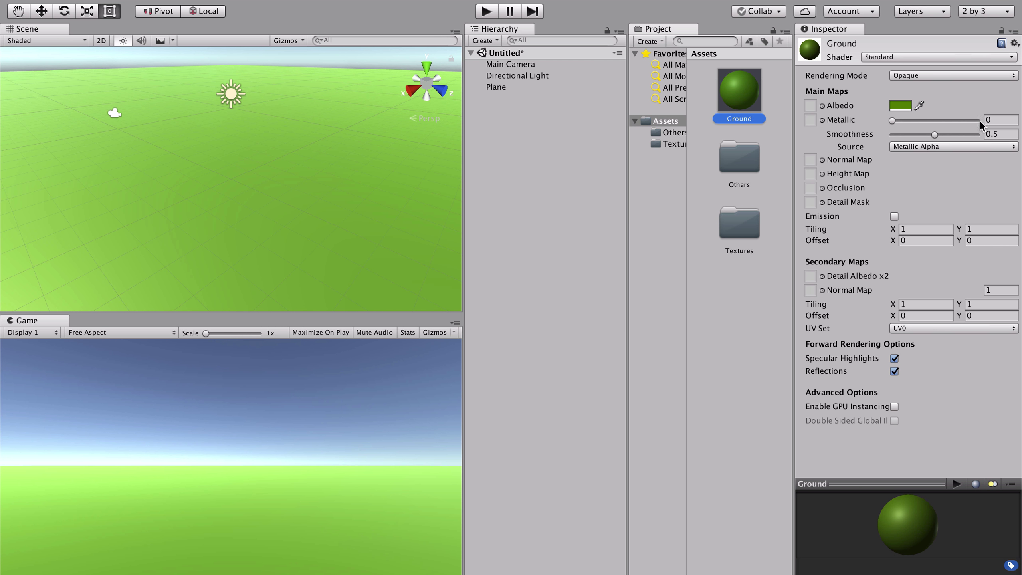
{"action": "left_click_drag", "start_coordinate": [926, 135], "coordinate": [891, 137]}
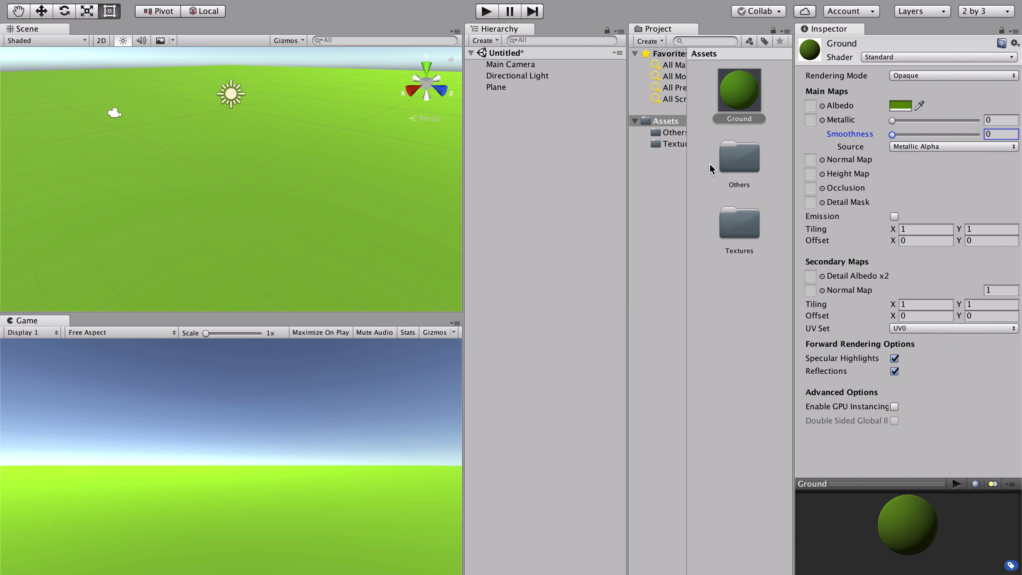
{"action": "left_click", "coordinate": [733, 269]}
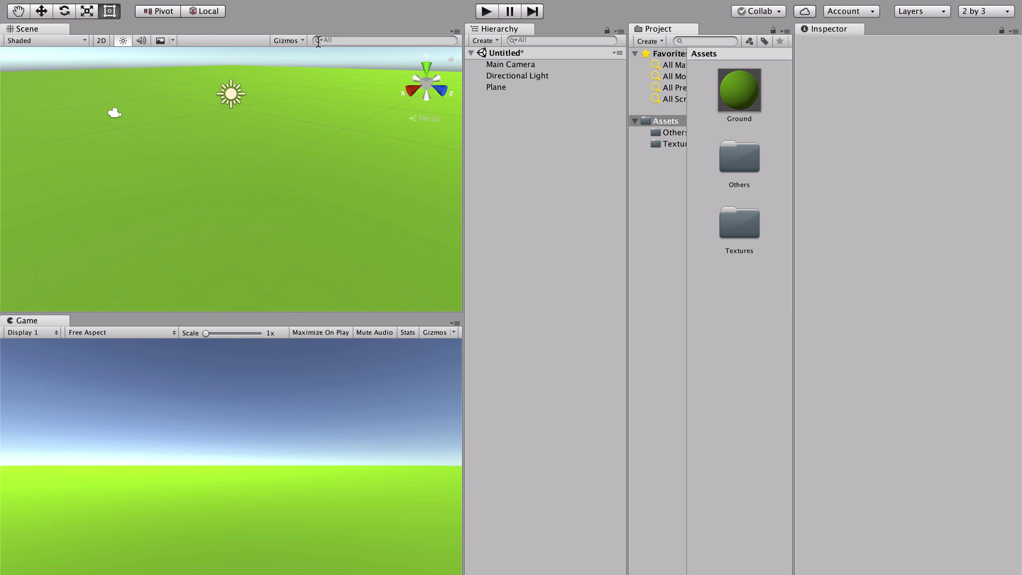
Add a Cube and frame it in the Scene view with the Move tool active.
{"action": "left_click", "coordinate": [288, 5]}
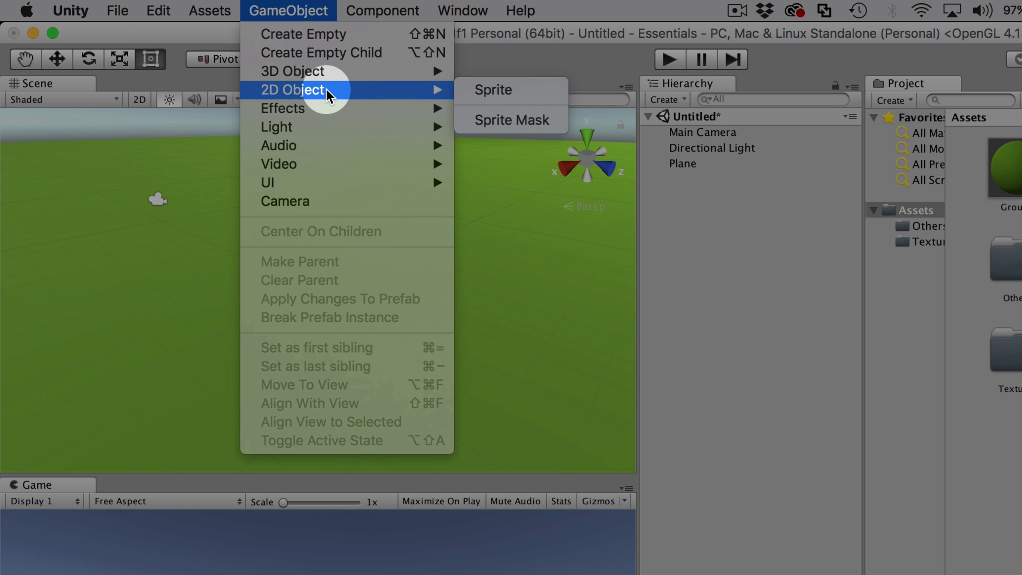
{"action": "mouse_move", "coordinate": [402, 71]}
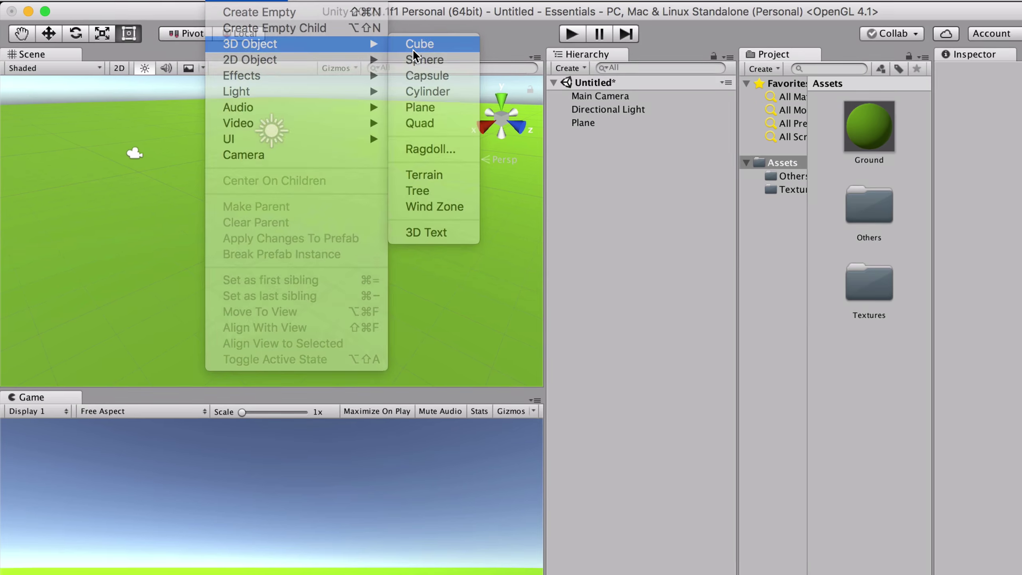
{"action": "left_click", "coordinate": [484, 77]}
{"action": "key", "text": "f"}
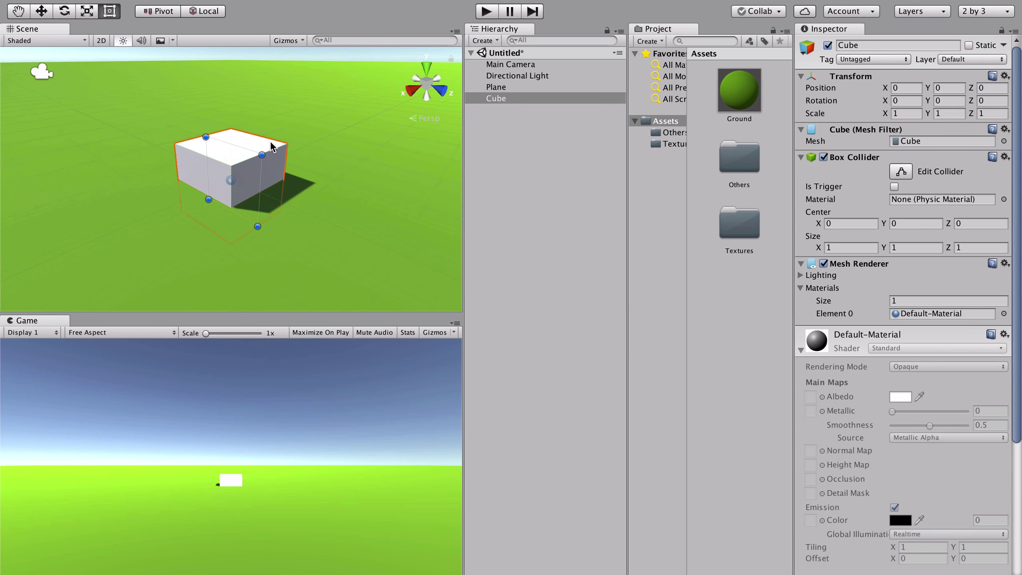
{"action": "key", "text": "w"}
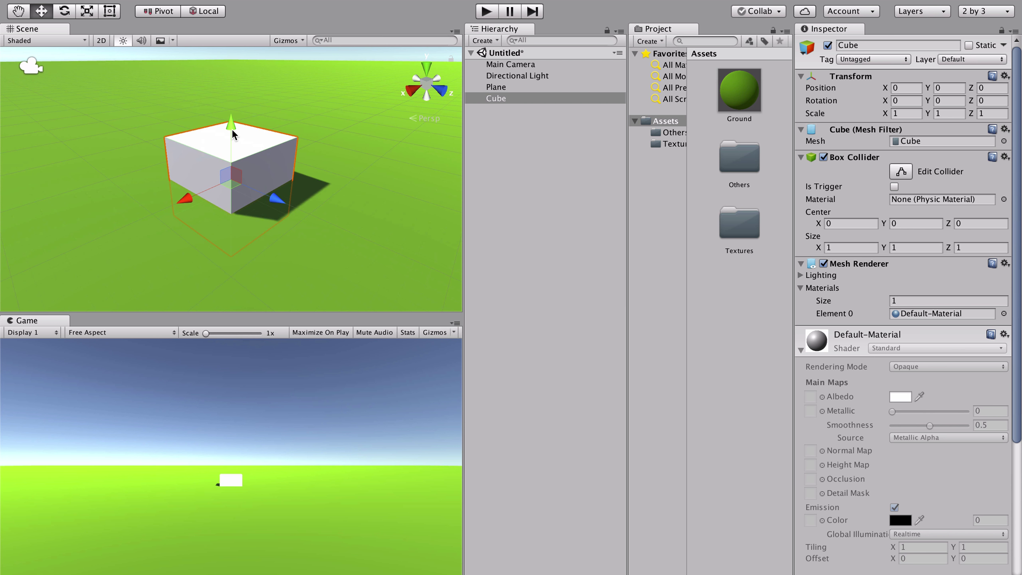
Raise the cube to Position Y 0.5 so it rests on the ground.
{"action": "left_click_drag", "start_coordinate": [232, 131], "coordinate": [231, 108]}
{"action": "left_click", "coordinate": [949, 87]}
{"action": "type", "text": "0.5"}
{"action": "scroll", "coordinate": [192, 160], "scroll_direction": "down", "scroll_amount": 3}
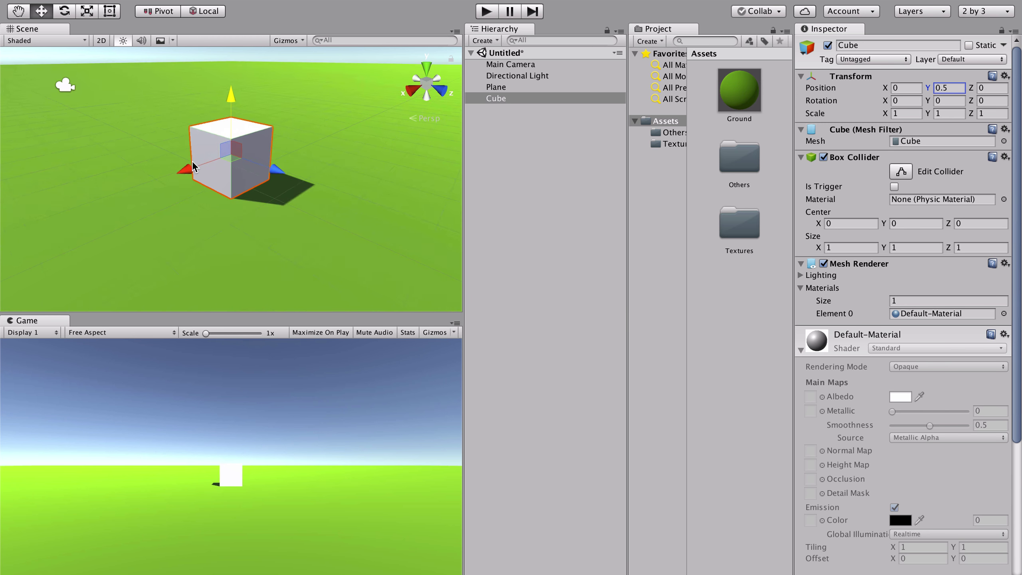
{"action": "scroll", "coordinate": [192, 160], "scroll_direction": "down", "scroll_amount": 2}
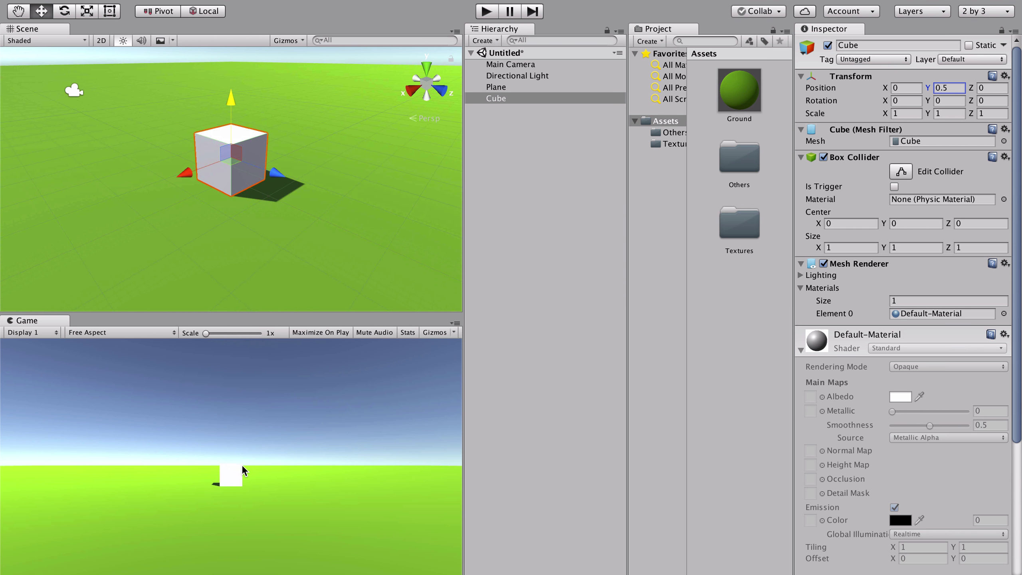
{"action": "left_click", "coordinate": [226, 441]}
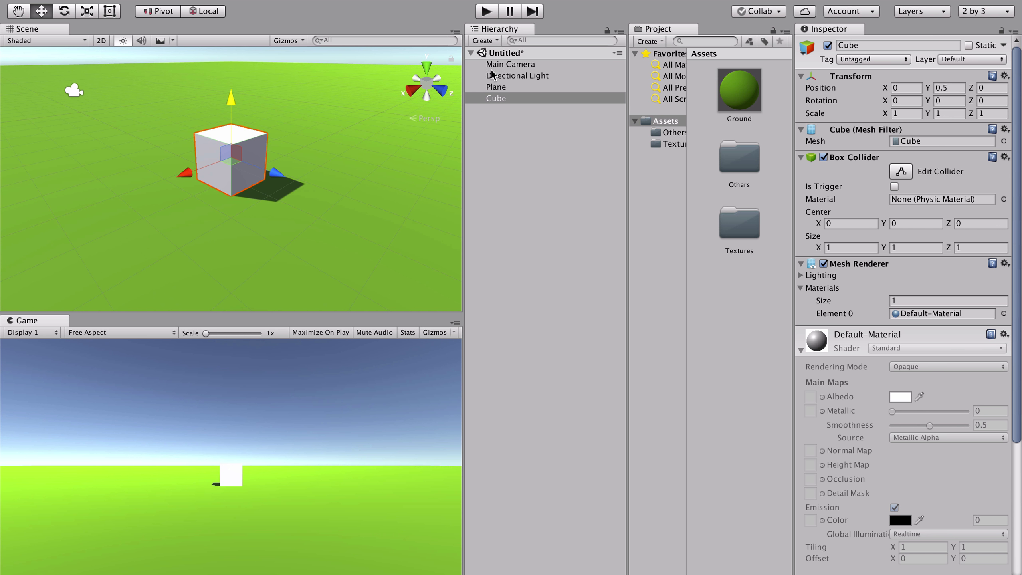
{"action": "left_click", "coordinate": [509, 63]}
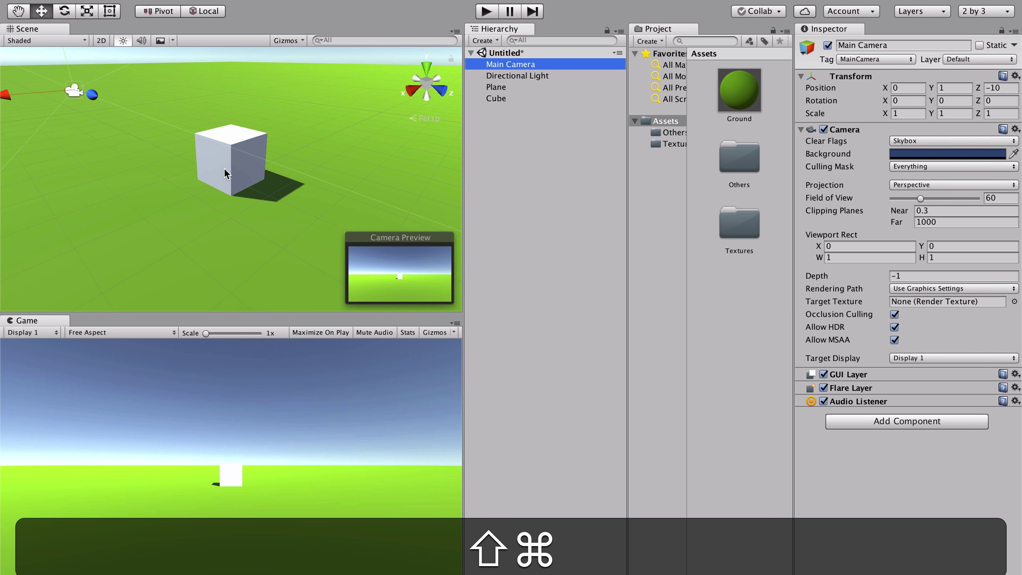
Align the Main Camera with the Scene view so the Game view frames the cube.
{"action": "key", "text": "shift+super+f"}
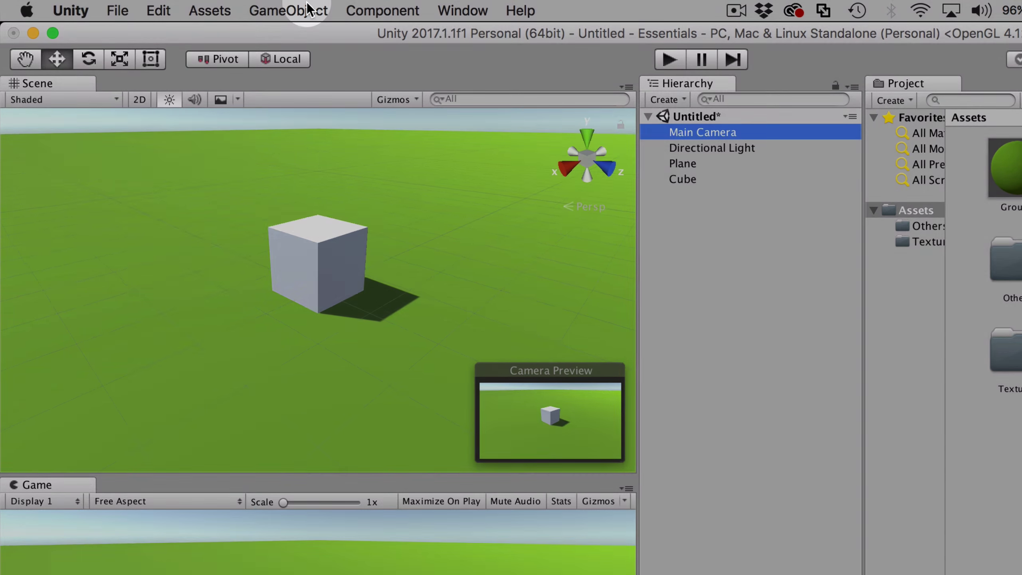
{"action": "left_click", "coordinate": [289, 10]}
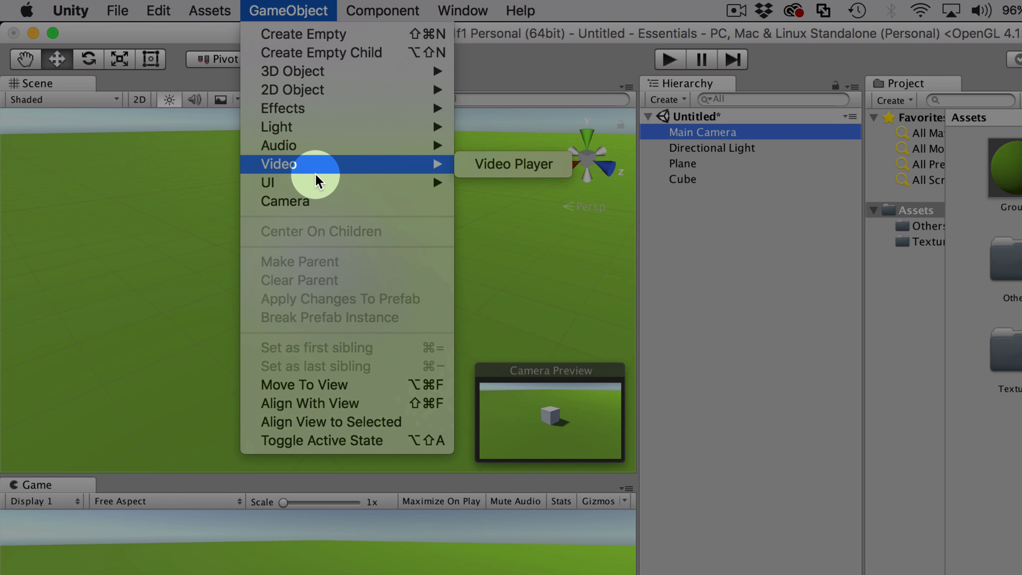
Add a UI Button on a new Canvas and drag it to the canvas's top-left corner in 2D view.
{"action": "mouse_move", "coordinate": [315, 183]}
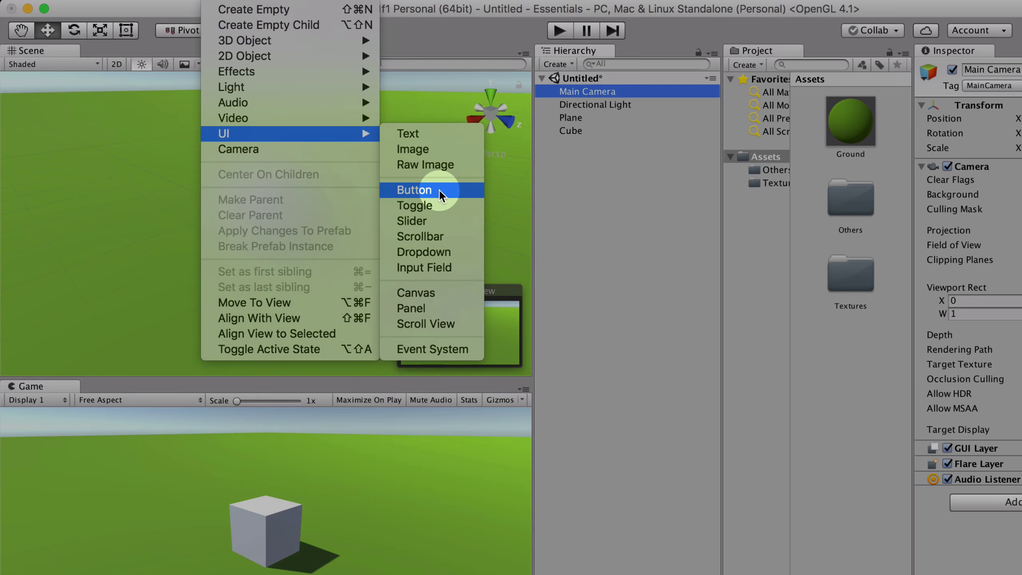
{"action": "left_click", "coordinate": [439, 189]}
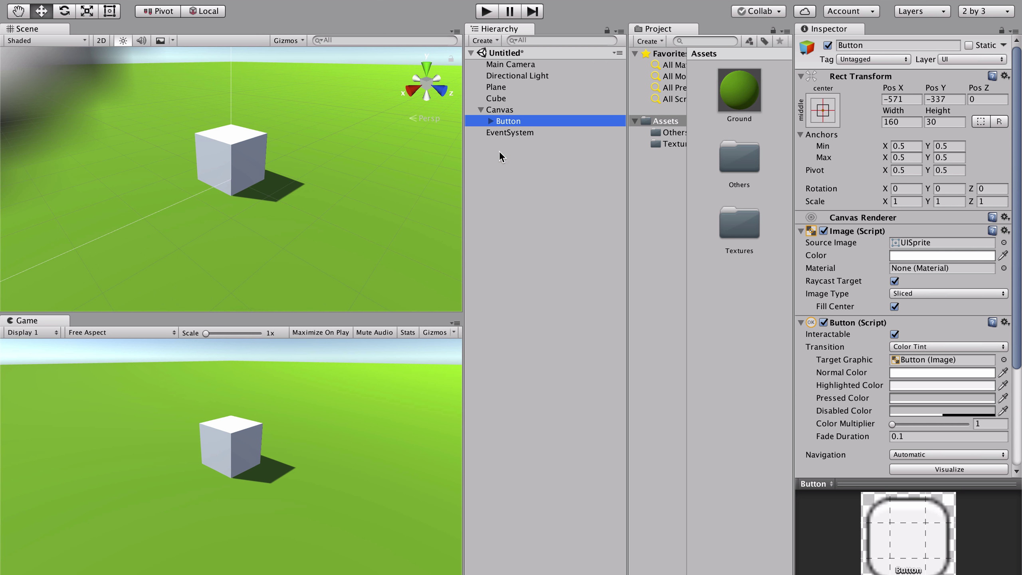
{"action": "scroll", "coordinate": [299, 143], "scroll_direction": "down", "scroll_amount": 10}
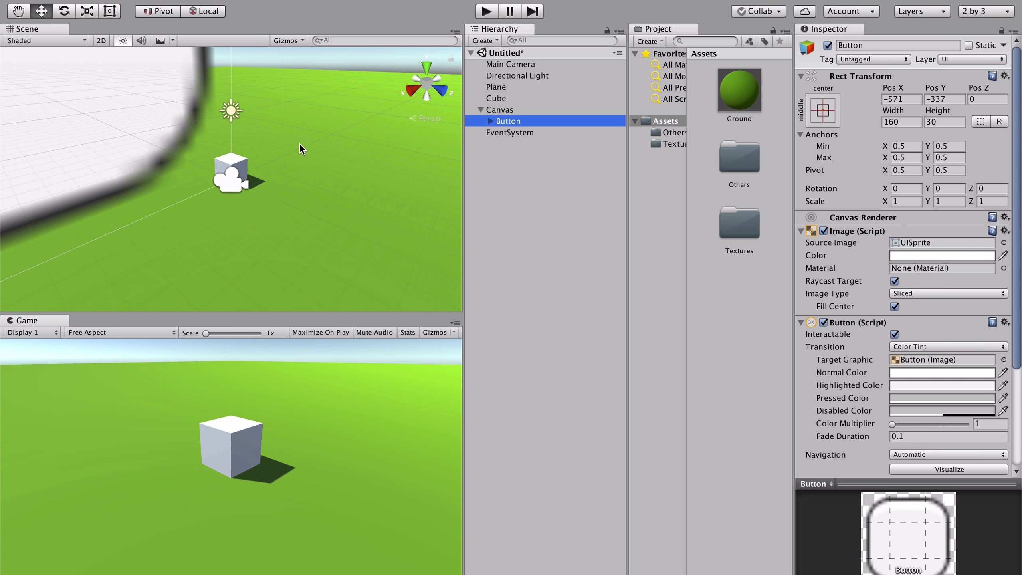
{"action": "scroll", "coordinate": [299, 143], "scroll_direction": "down", "scroll_amount": 1}
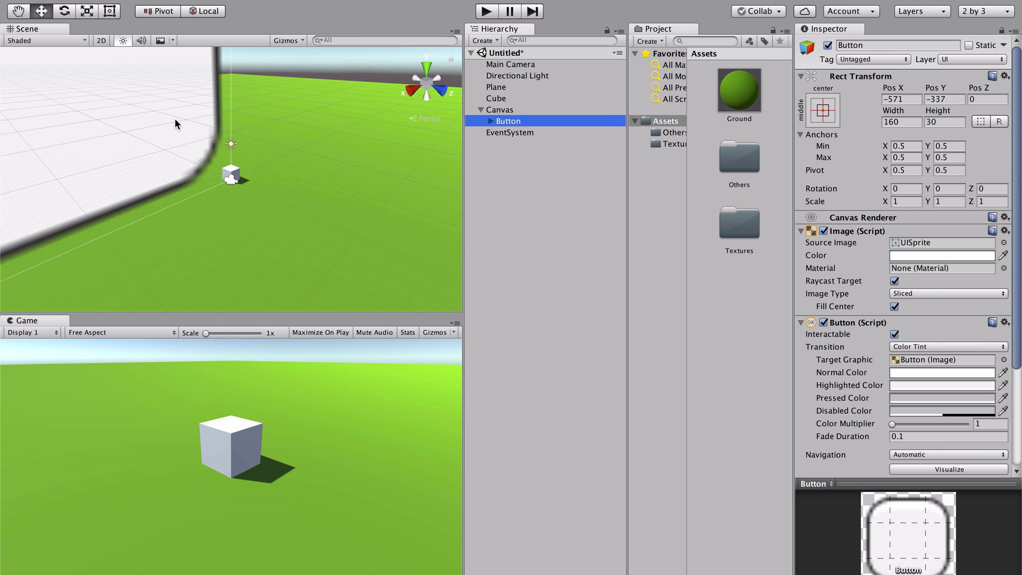
{"action": "left_click", "coordinate": [100, 41]}
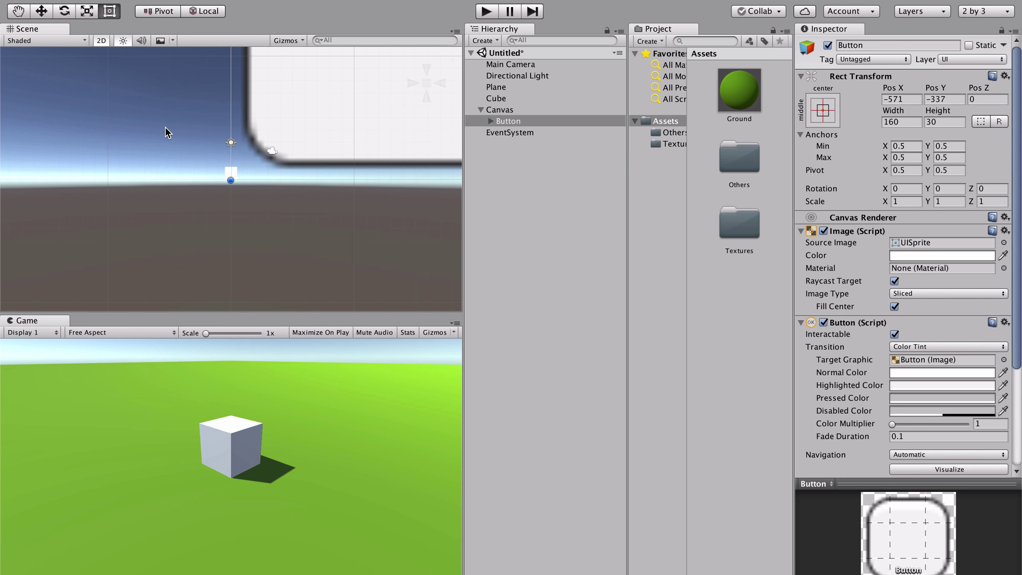
{"action": "scroll", "coordinate": [282, 178], "scroll_direction": "down", "scroll_amount": 3}
{"action": "middle_click_drag", "start_coordinate": [327, 136], "coordinate": [226, 222]}
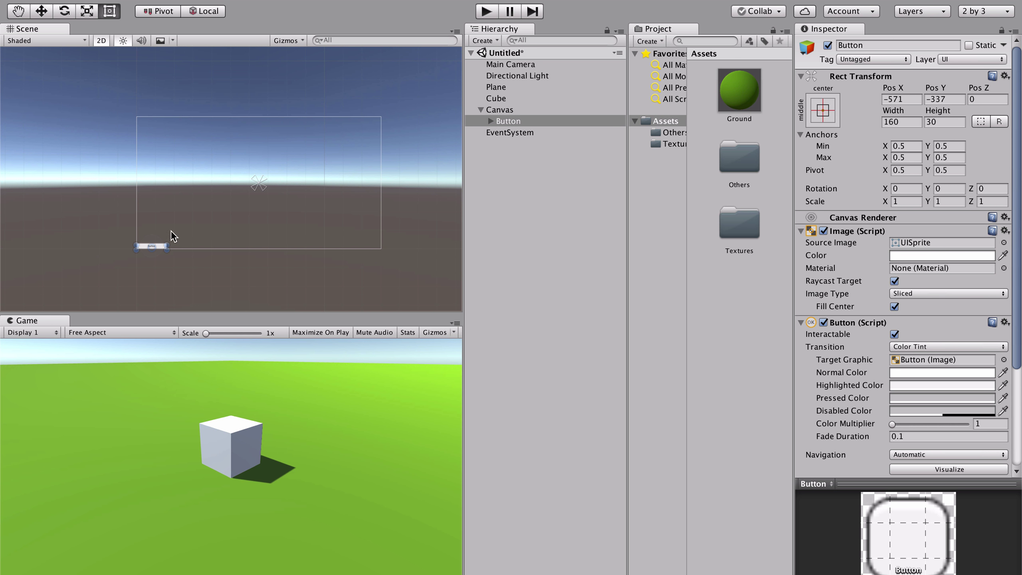
{"action": "scroll", "coordinate": [201, 172], "scroll_direction": "up", "scroll_amount": 3}
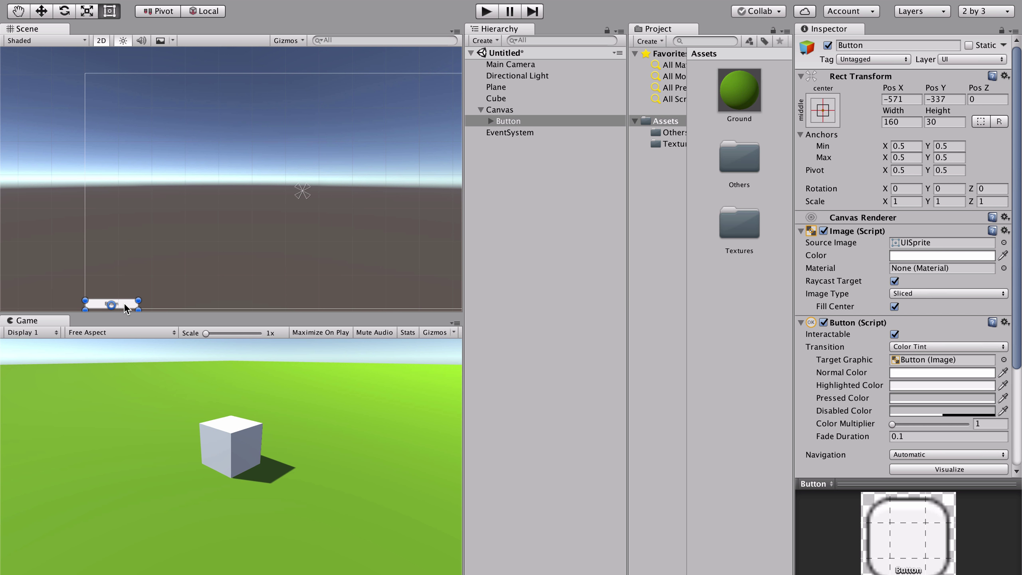
{"action": "left_click_drag", "start_coordinate": [124, 302], "coordinate": [131, 78]}
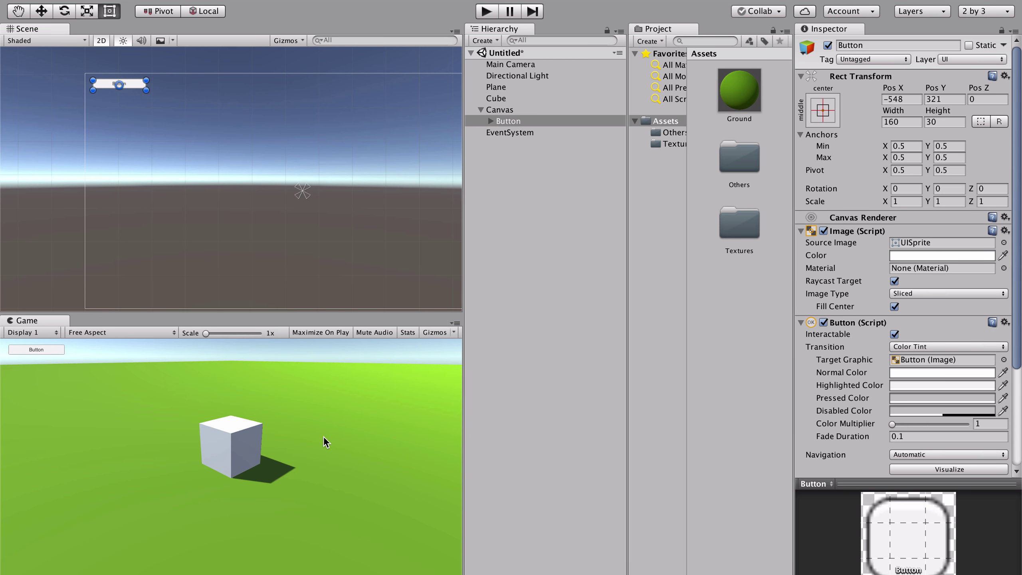
Pin the Button's anchor handles to its top-left corners, checking the full-size Game view.
{"action": "key", "text": "shift+space"}
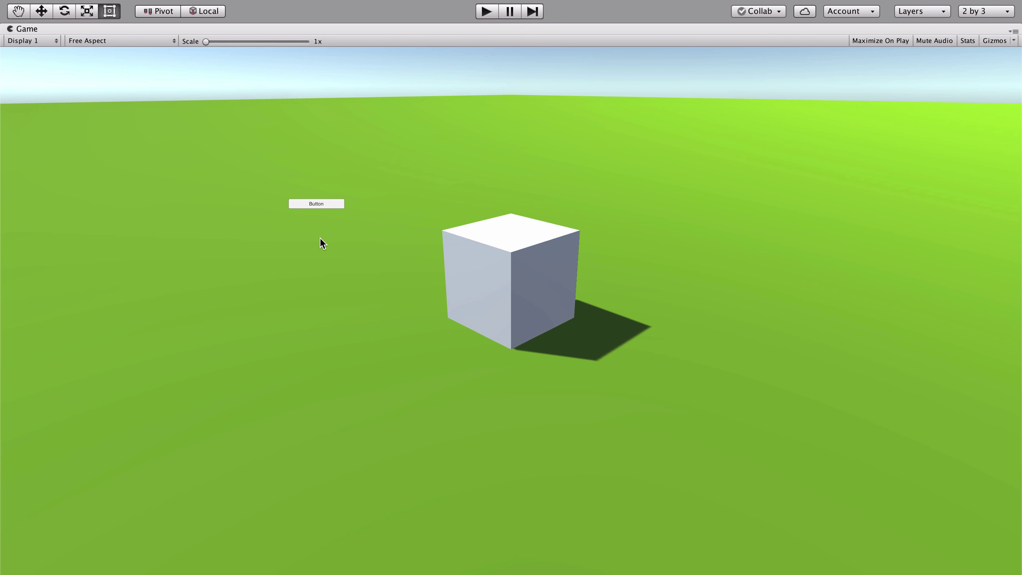
{"action": "key", "text": "shift+space"}
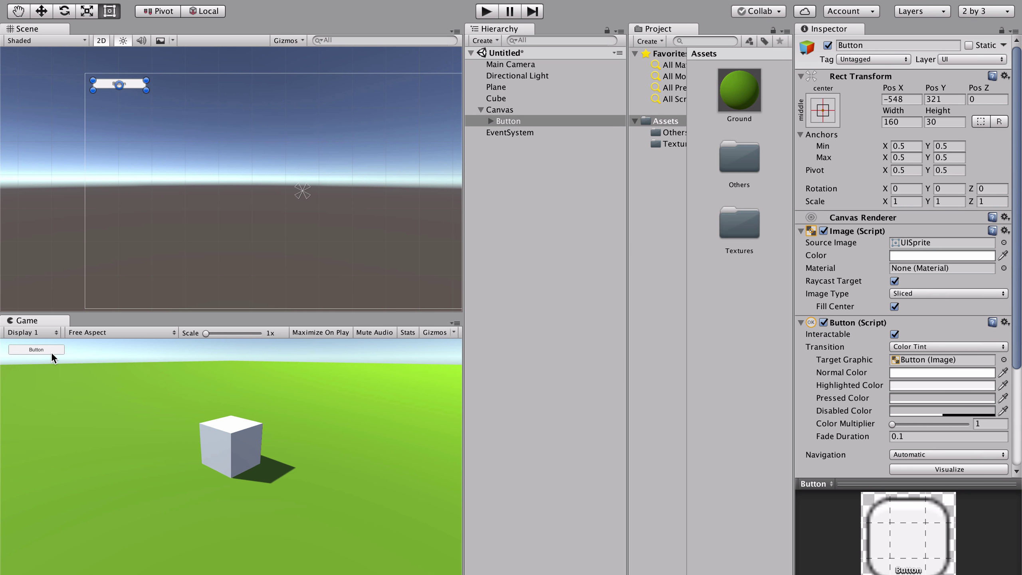
{"action": "key", "text": "shift+space"}
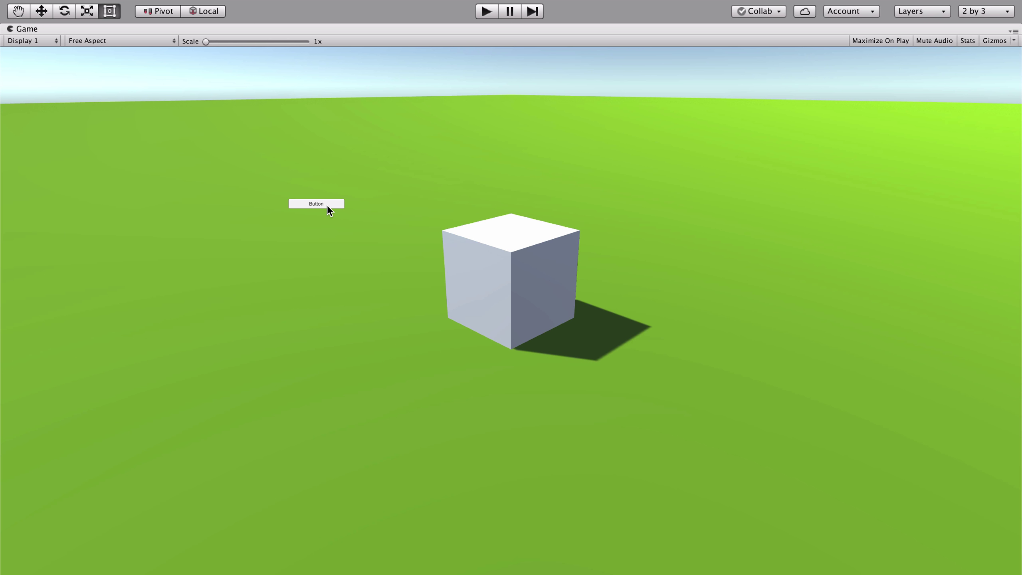
{"action": "key", "text": "shift+space"}
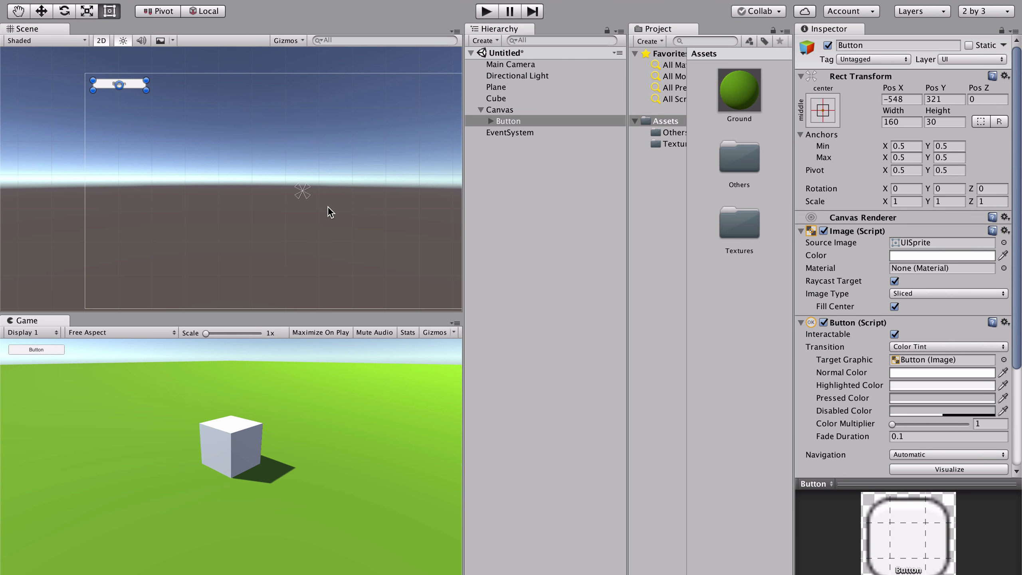
{"action": "left_click_drag", "start_coordinate": [301, 192], "coordinate": [92, 81]}
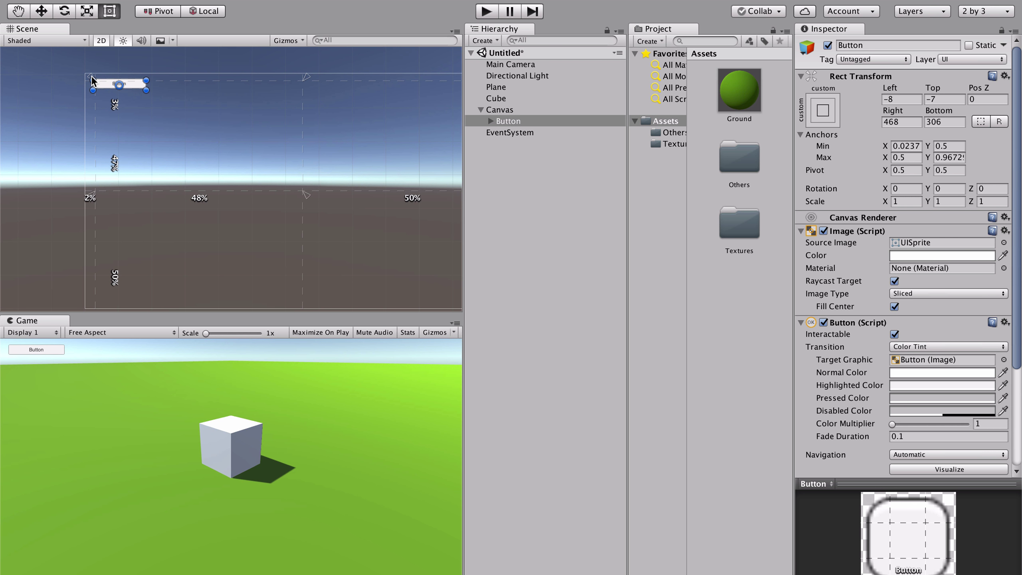
{"action": "left_click_drag", "start_coordinate": [92, 78], "coordinate": [92, 78]}
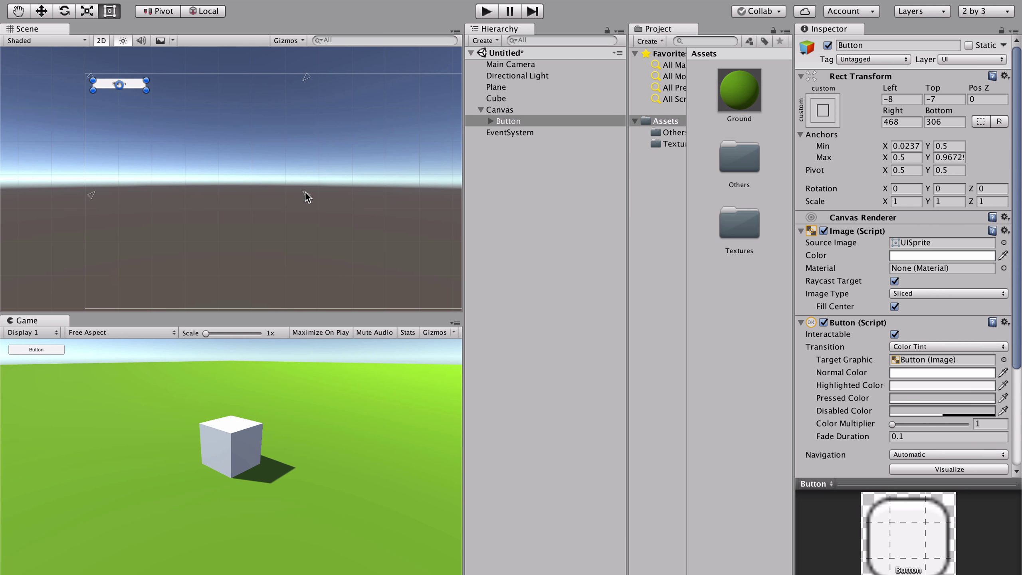
{"action": "left_click_drag", "start_coordinate": [305, 197], "coordinate": [151, 92]}
{"action": "key", "text": "shift+space"}
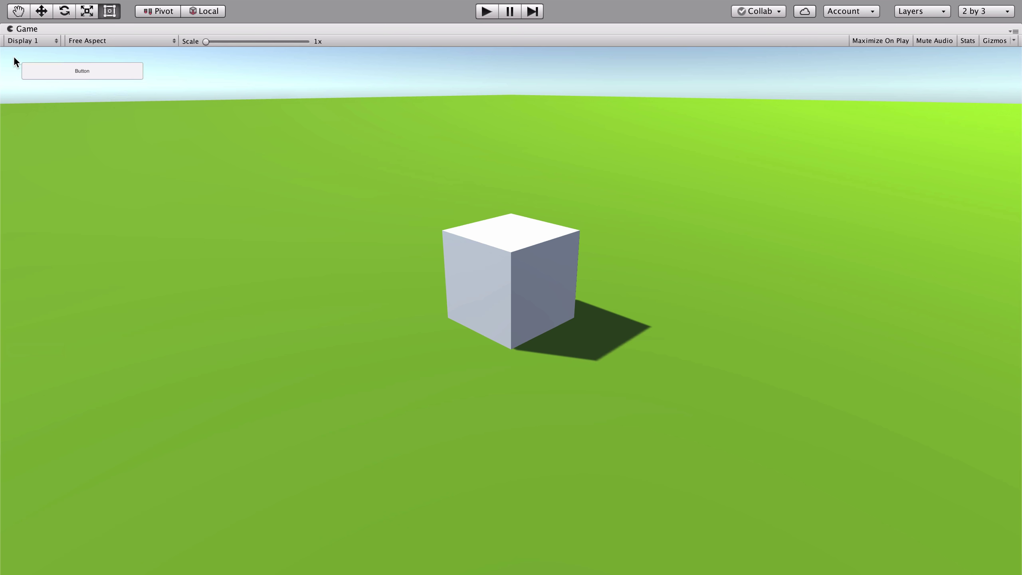
{"action": "key", "text": "shift+space"}
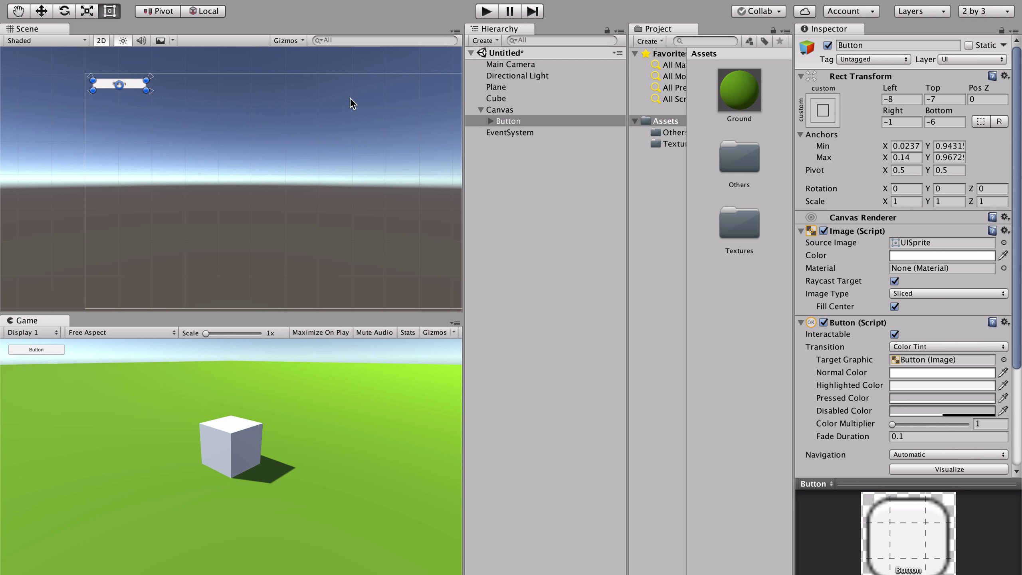
Shift the Button's Normal Color toward dark blue (013D78) in the colour picker.
{"action": "left_click", "coordinate": [491, 121]}
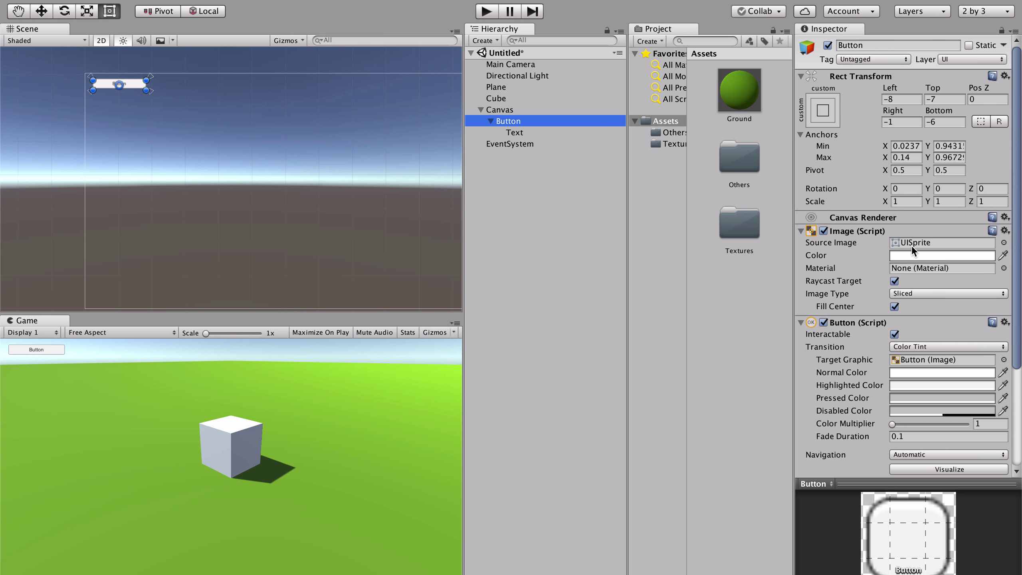
{"action": "left_click", "coordinate": [909, 373]}
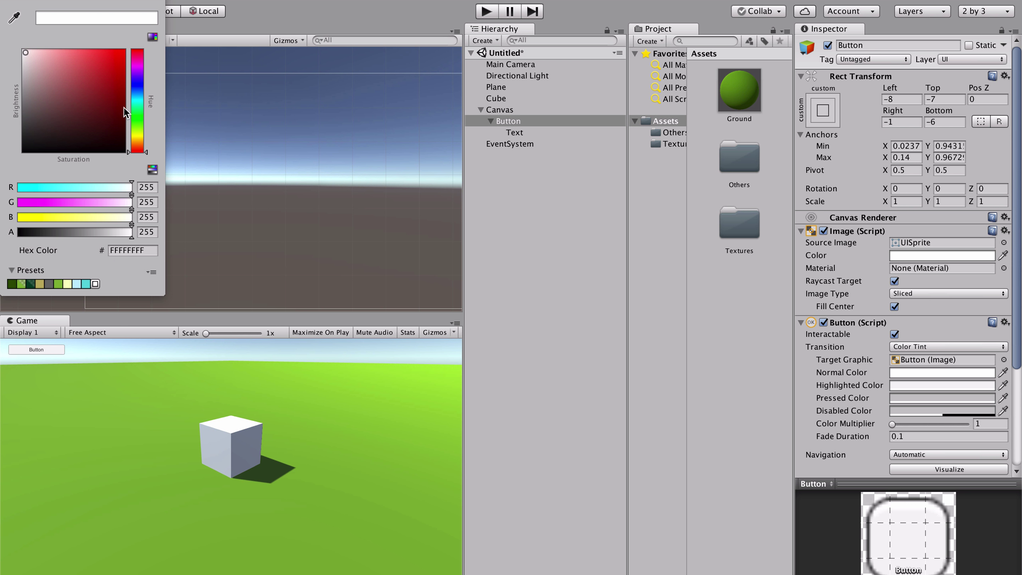
{"action": "mouse_move", "coordinate": [137, 95]}
{"action": "left_mouse_down"}
{"action": "mouse_move", "coordinate": [139, 87]}
{"action": "mouse_move", "coordinate": [125, 98]}
{"action": "mouse_move", "coordinate": [129, 120]}
{"action": "mouse_move", "coordinate": [122, 89]}
{"action": "left_mouse_up"}
Keep the blue button colour and change the Text child's label to 'Blue'.
{"action": "key", "text": "Return"}
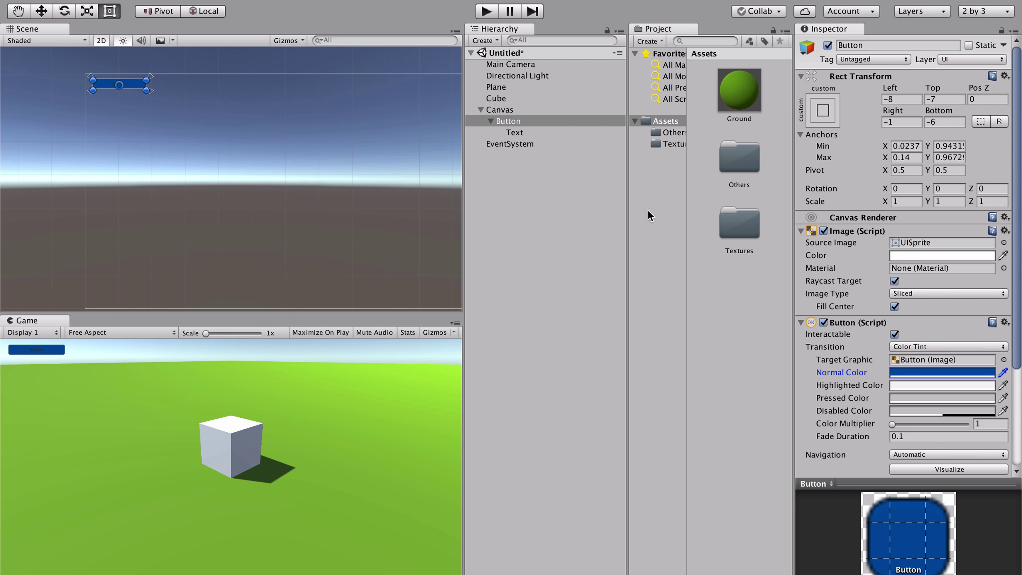
{"action": "left_click", "coordinate": [528, 134]}
{"action": "left_click", "coordinate": [806, 255]}
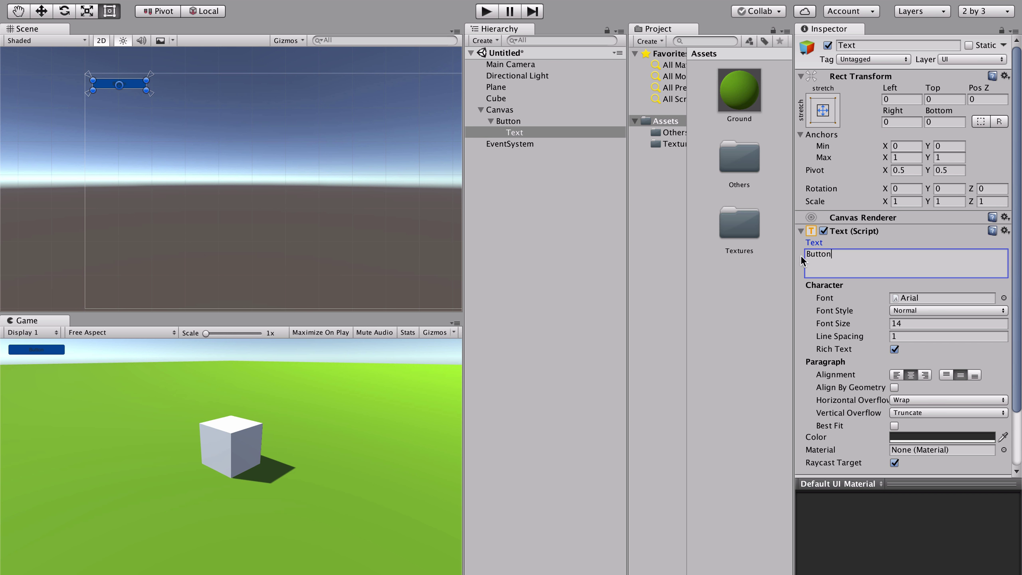
{"action": "type", "text": "Blue"}
Make the Blue label white and enable Best Fit (10–40) so it fills the button.
{"action": "left_click", "coordinate": [941, 437]}
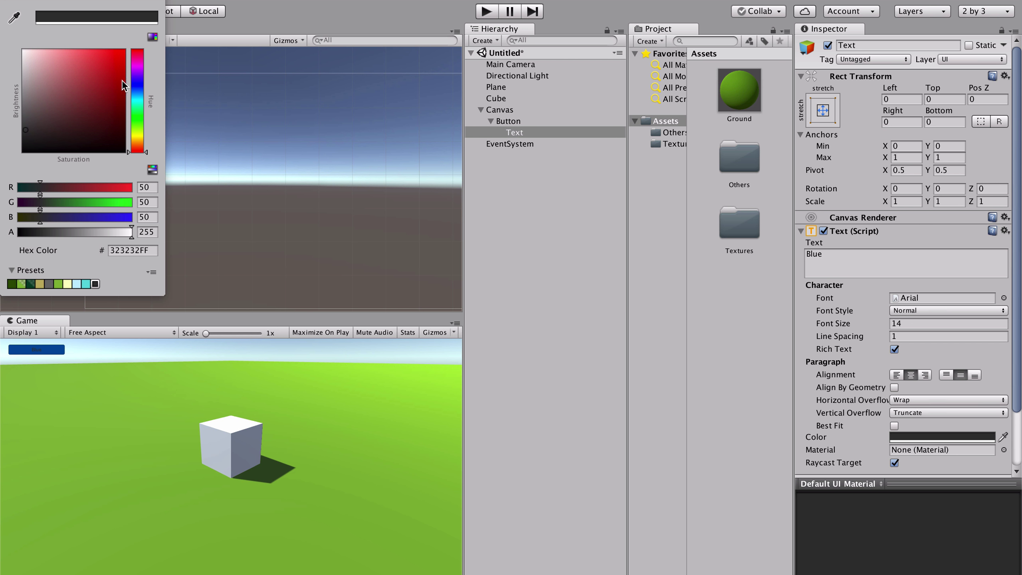
{"action": "left_click_drag", "start_coordinate": [70, 85], "coordinate": [2, 2]}
{"action": "left_click", "coordinate": [173, 61]}
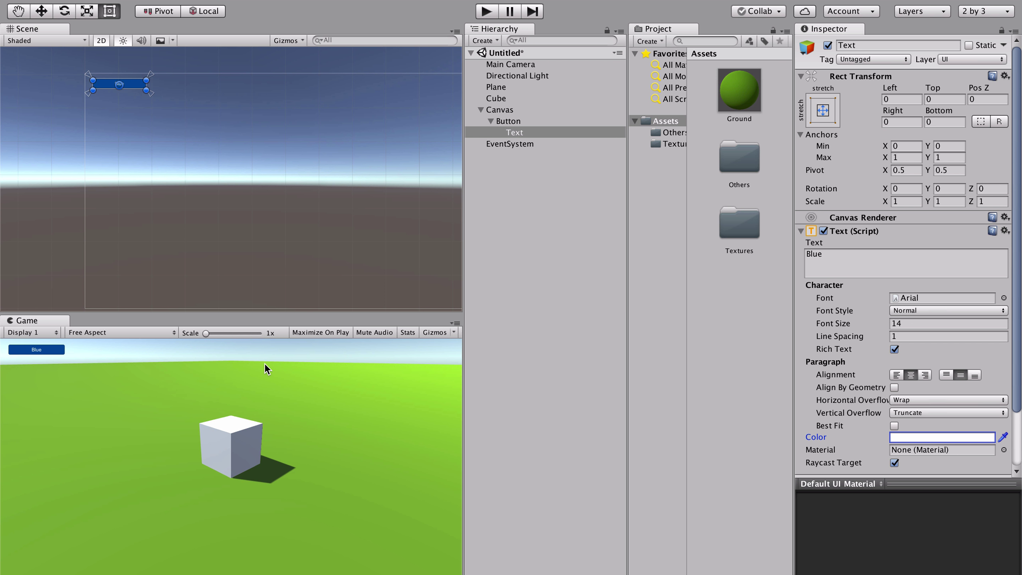
{"action": "key", "text": "shift+space"}
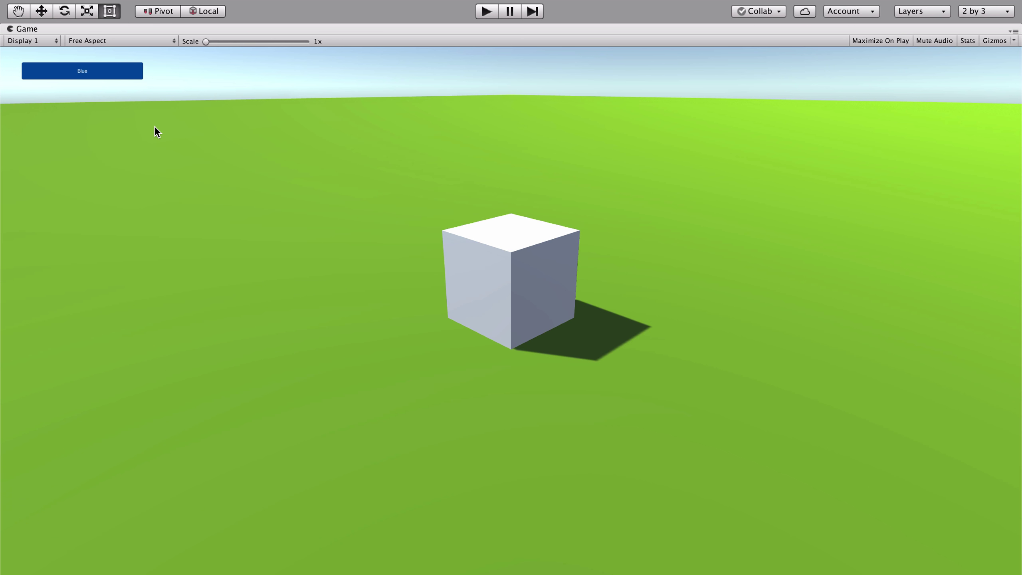
{"action": "key", "text": "shift+space"}
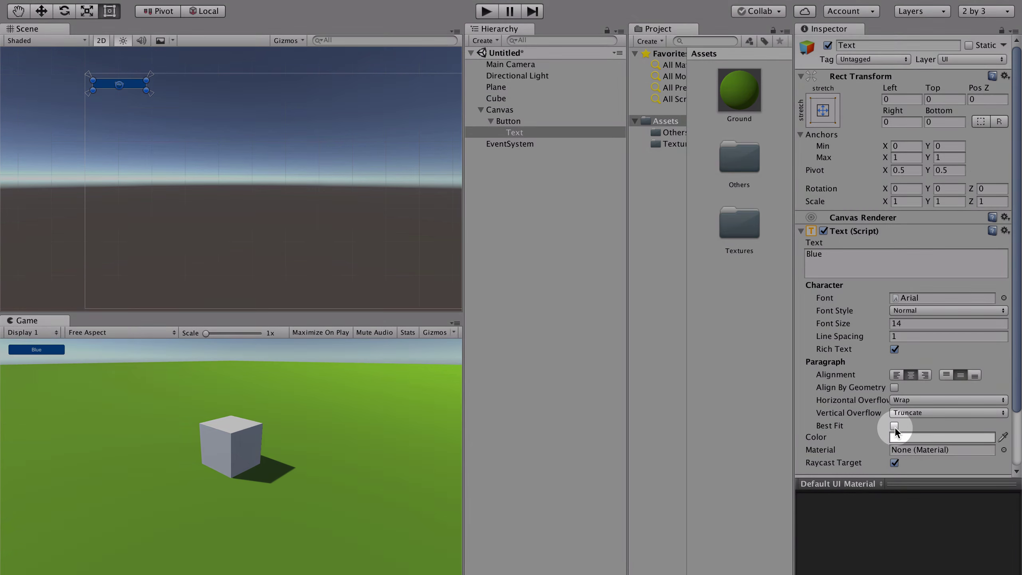
{"action": "left_click", "coordinate": [894, 426]}
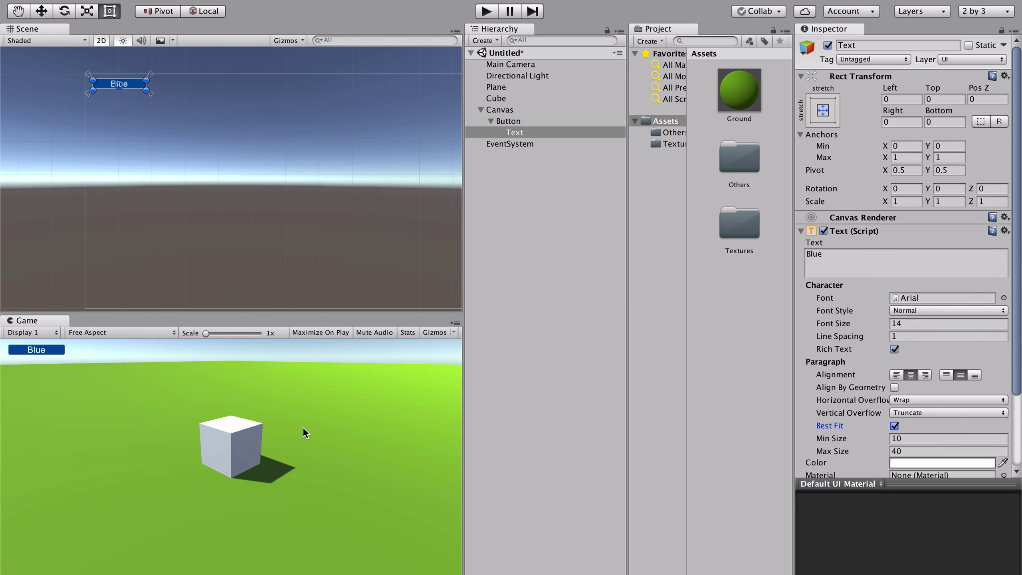
{"action": "key", "text": "shift+space"}
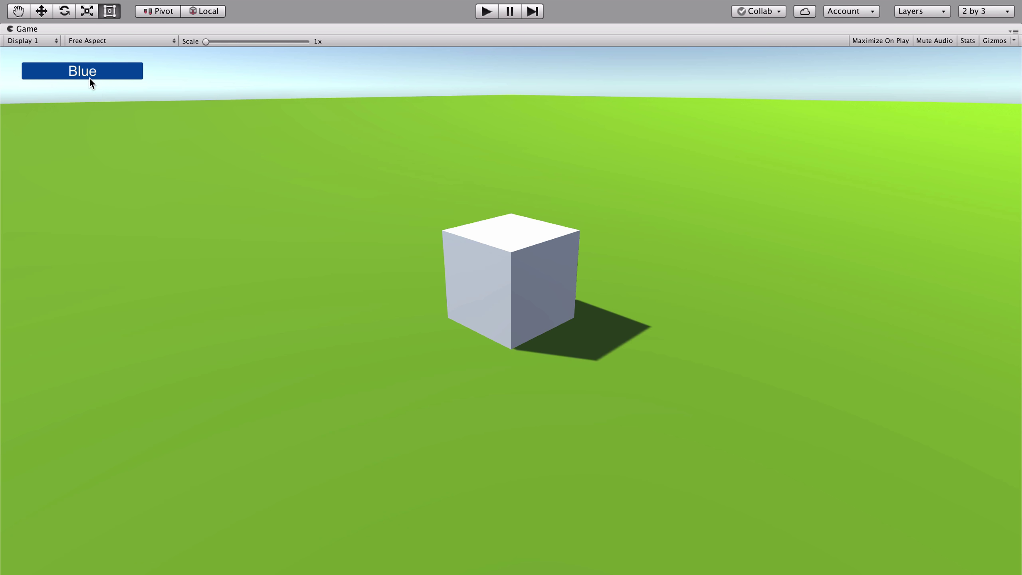
{"action": "key", "text": "shift+space"}
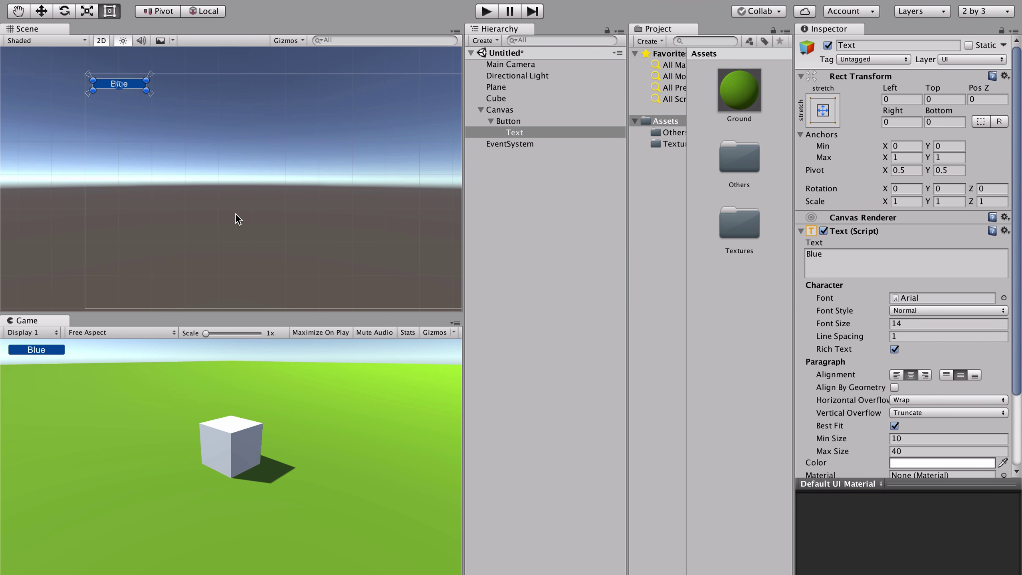
Rename the Button object to BlueButton.
{"action": "left_click", "coordinate": [519, 121]}
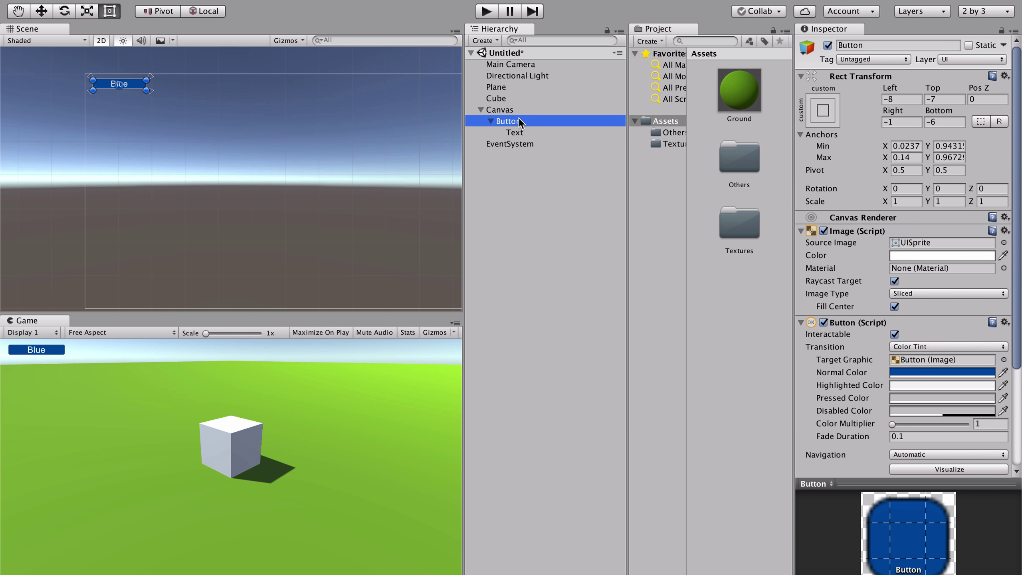
{"action": "left_click", "coordinate": [841, 45]}
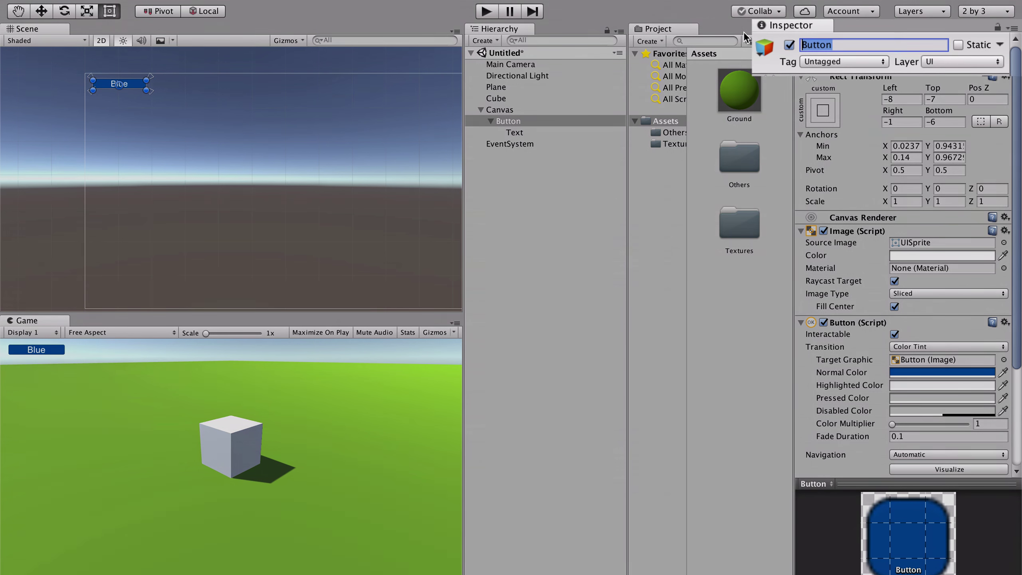
{"action": "type", "text": "Blue"}
{"action": "key", "text": "Return"}
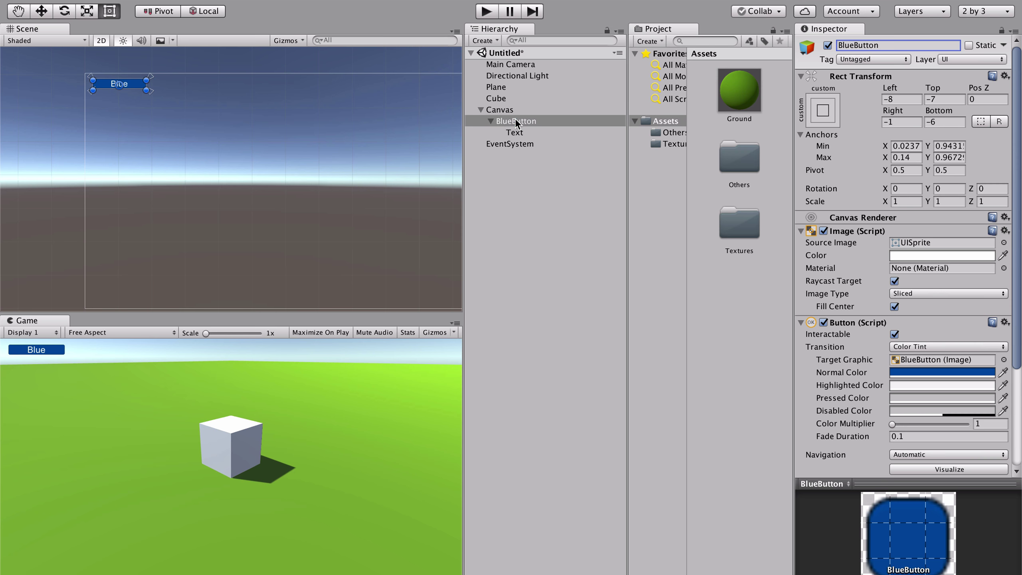
Duplicate BlueButton and move the copy to the right of the original.
{"action": "left_click", "coordinate": [508, 122]}
{"action": "key", "text": "super+d"}
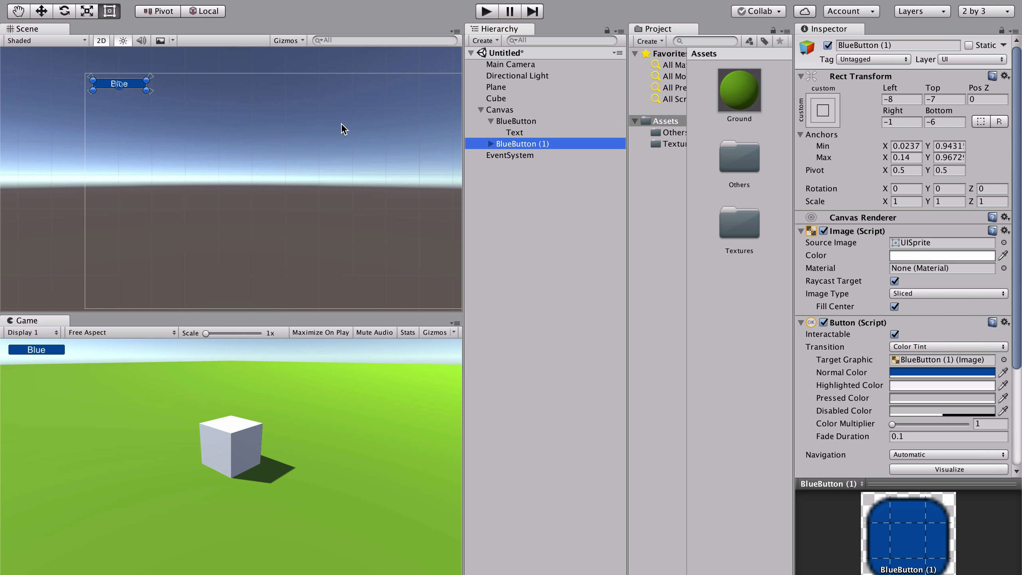
{"action": "key", "text": "w"}
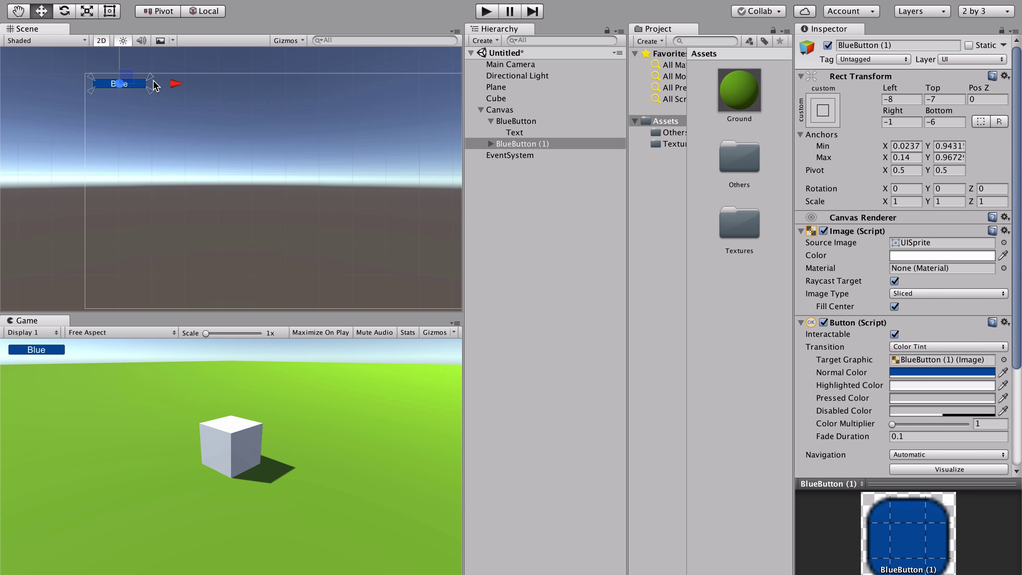
{"action": "left_click_drag", "start_coordinate": [176, 84], "coordinate": [259, 84]}
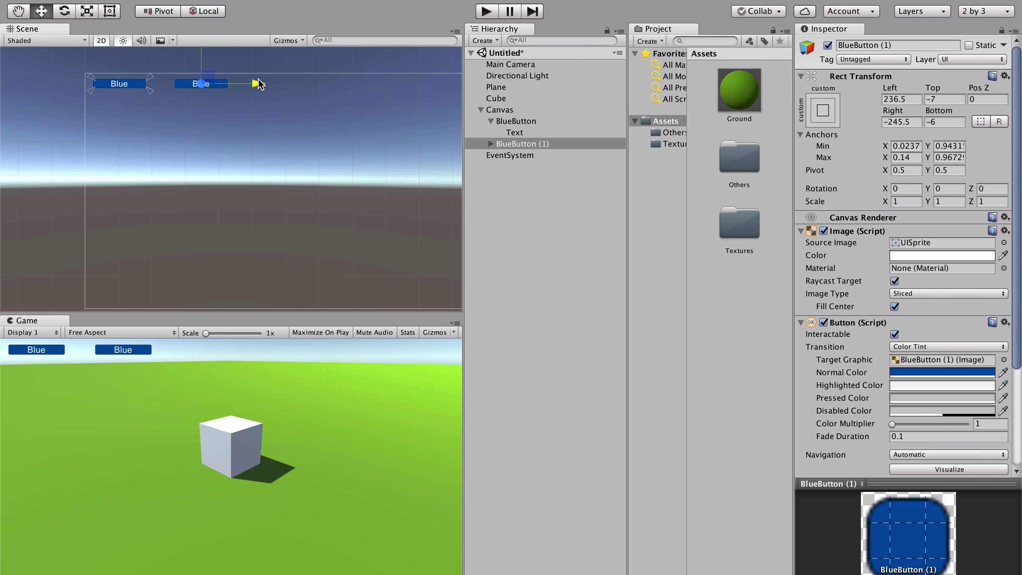
Rename the copy RedButton and give it a dark red (A30000) Normal Color.
{"action": "left_click", "coordinate": [514, 145]}
{"action": "left_click", "coordinate": [837, 45]}
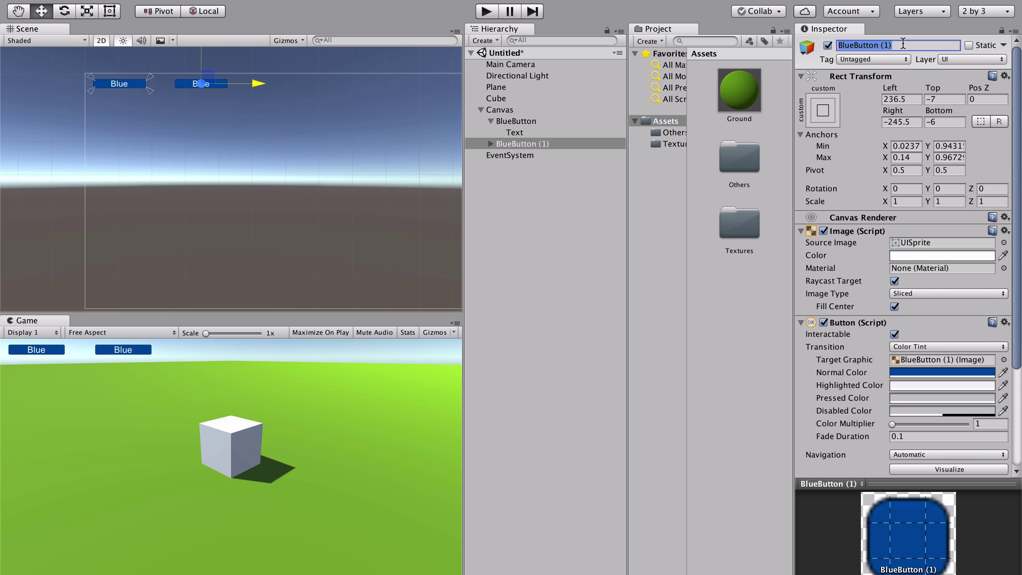
{"action": "type", "text": "RedButon"}
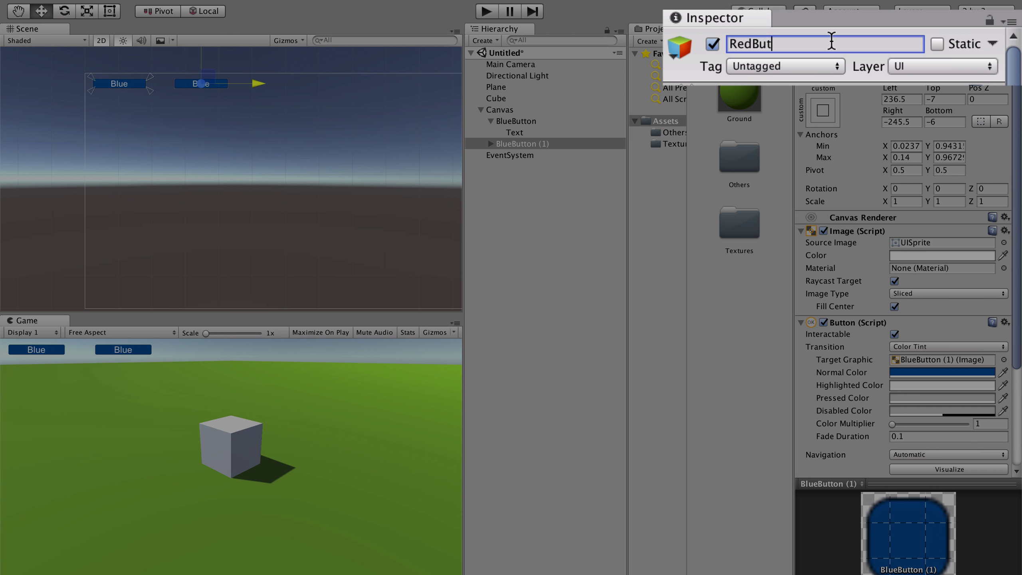
{"action": "key", "text": "BackSpace"}
{"action": "key", "text": "BackSpace"}
{"action": "type", "text": "ton"}
{"action": "key", "text": "Return"}
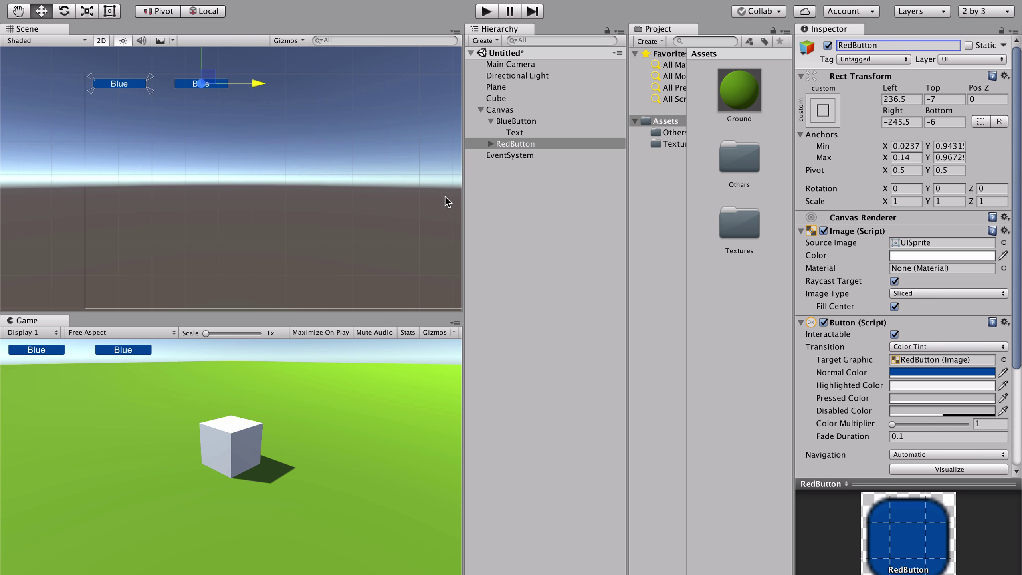
{"action": "left_click", "coordinate": [913, 371]}
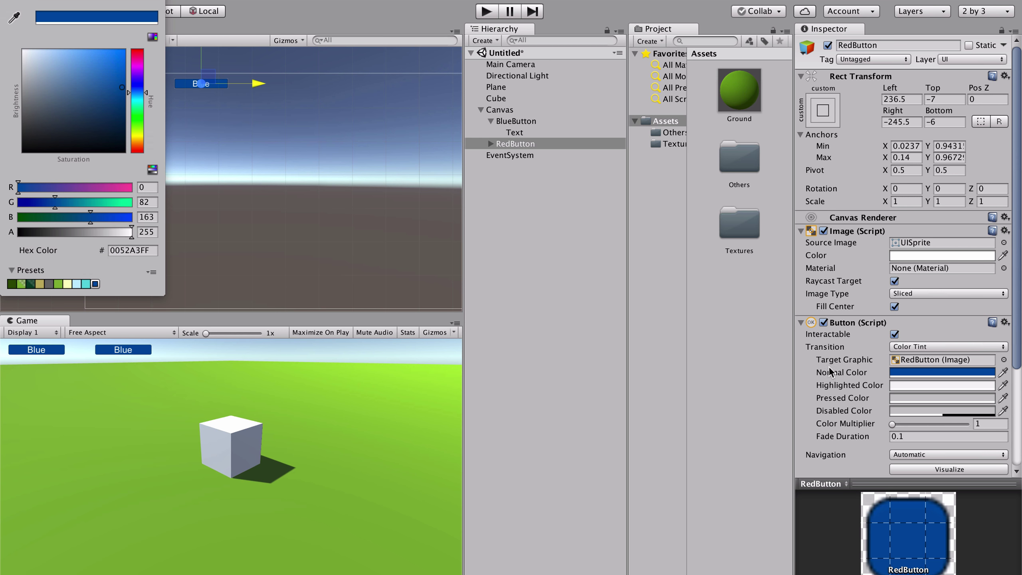
{"action": "left_click", "coordinate": [138, 50]}
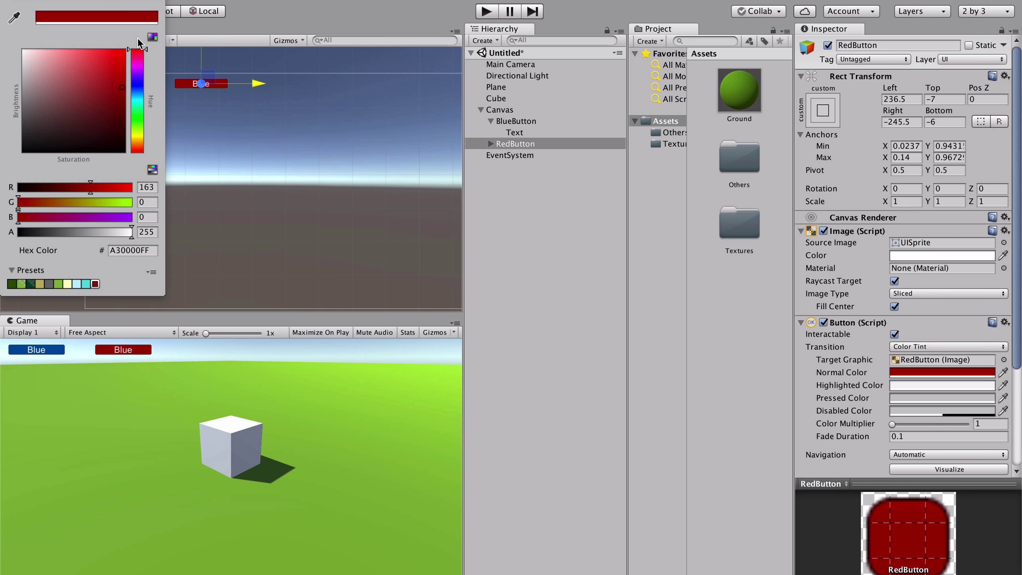
{"action": "left_click", "coordinate": [117, 84]}
Change RedButton's label text from Blue to 'Red'.
{"action": "key", "text": "Return"}
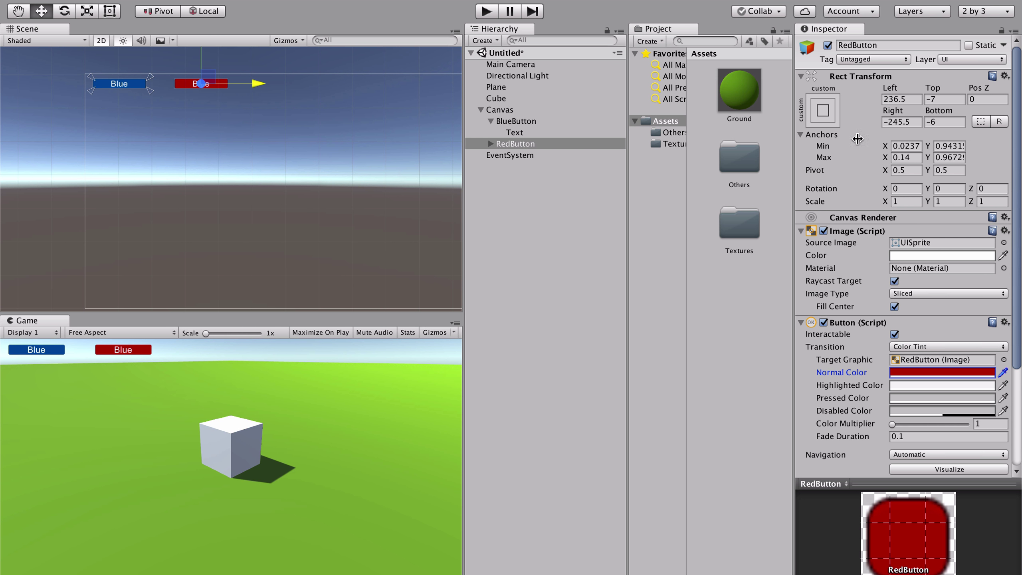
{"action": "left_click", "coordinate": [490, 144]}
{"action": "left_click", "coordinate": [515, 155]}
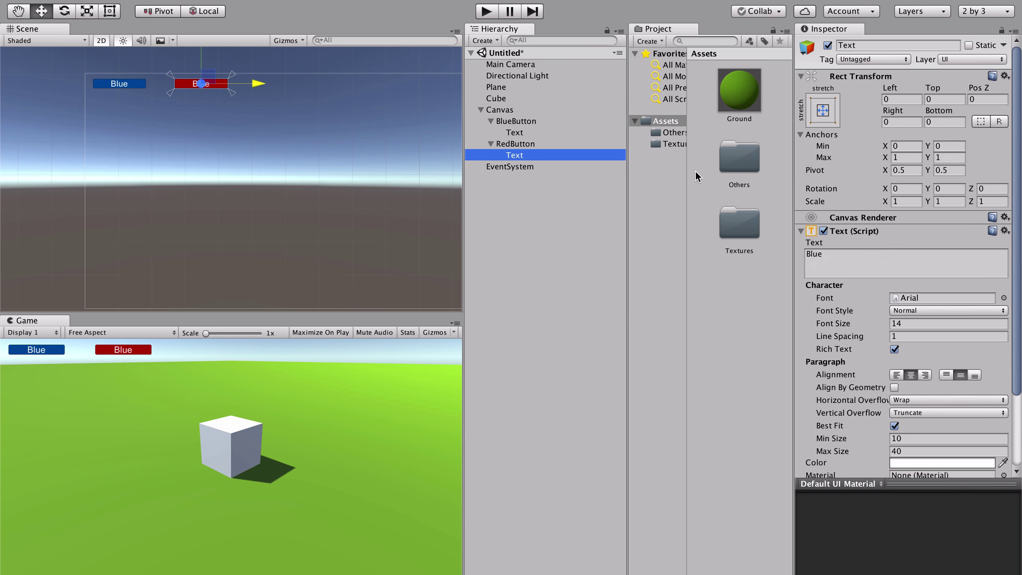
{"action": "left_click", "coordinate": [867, 260]}
{"action": "key", "text": "BackSpace"}
{"action": "key", "text": "BackSpace"}
{"action": "key", "text": "BackSpace"}
{"action": "key", "text": "BackSpace"}
{"action": "type", "text": "Red"}
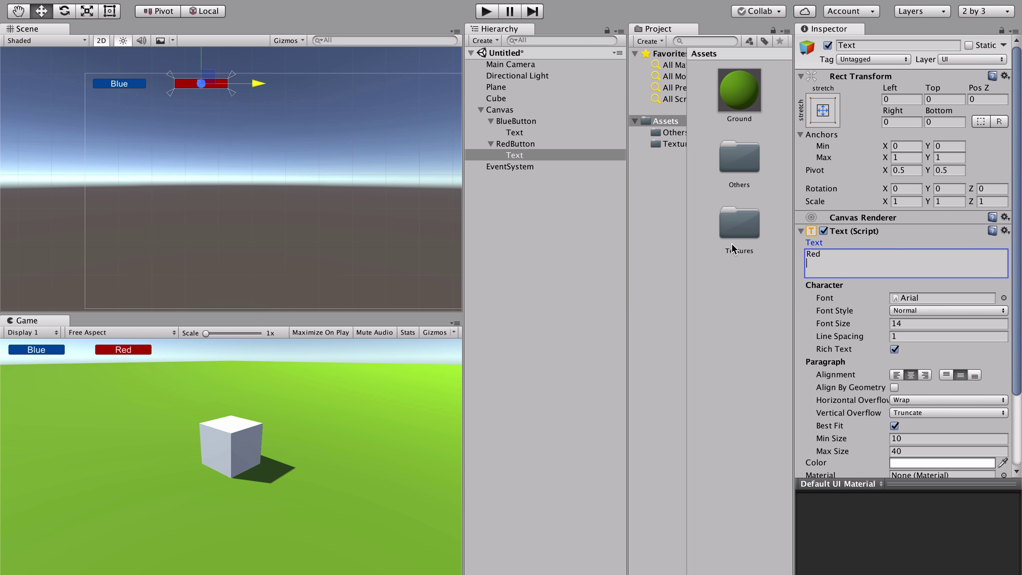
{"action": "key", "text": "Return"}
{"action": "key", "text": "BackSpace"}
Stretch RedButton's anchors to span roughly 0.20–0.33 of the canvas width, comparing in the Game view.
{"action": "left_click", "coordinate": [518, 144]}
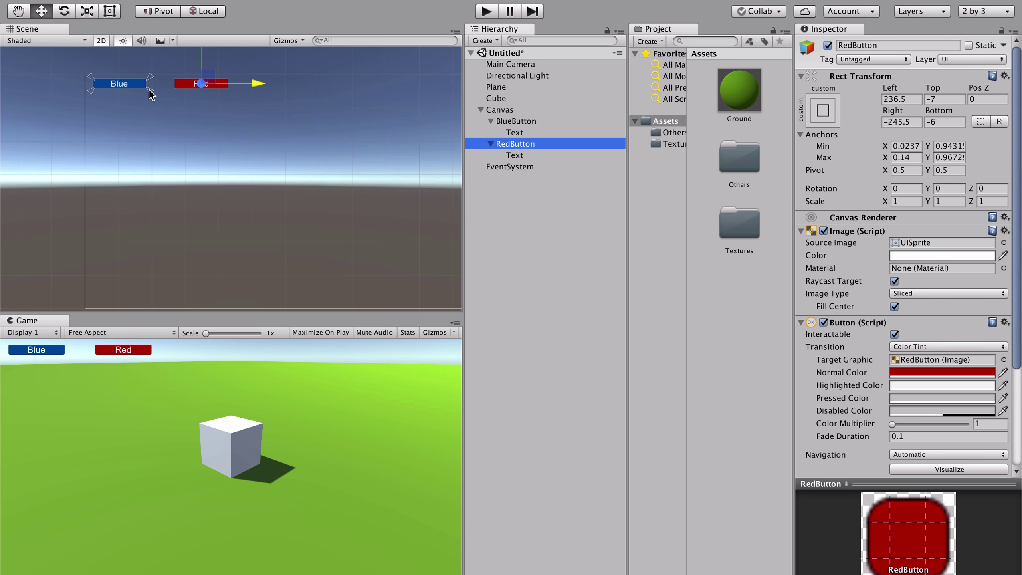
{"action": "left_click_drag", "start_coordinate": [150, 94], "coordinate": [232, 94]}
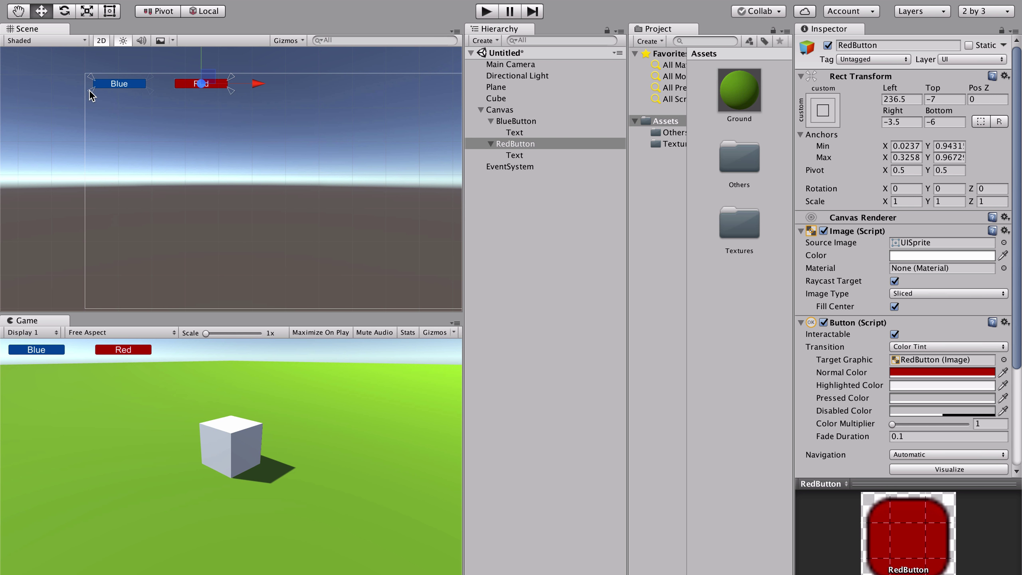
{"action": "left_click_drag", "start_coordinate": [89, 93], "coordinate": [168, 96]}
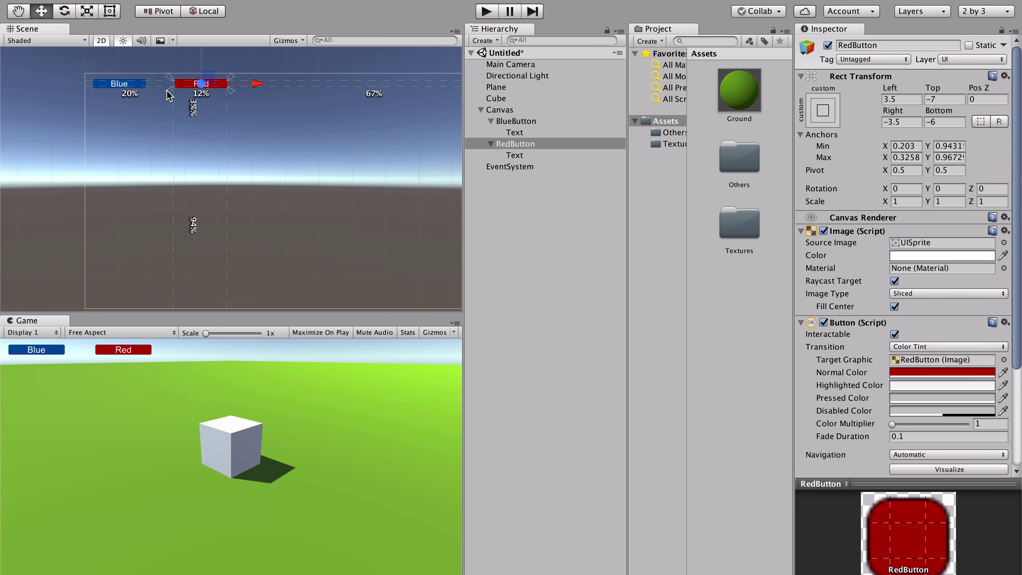
{"action": "key", "text": "shift+space"}
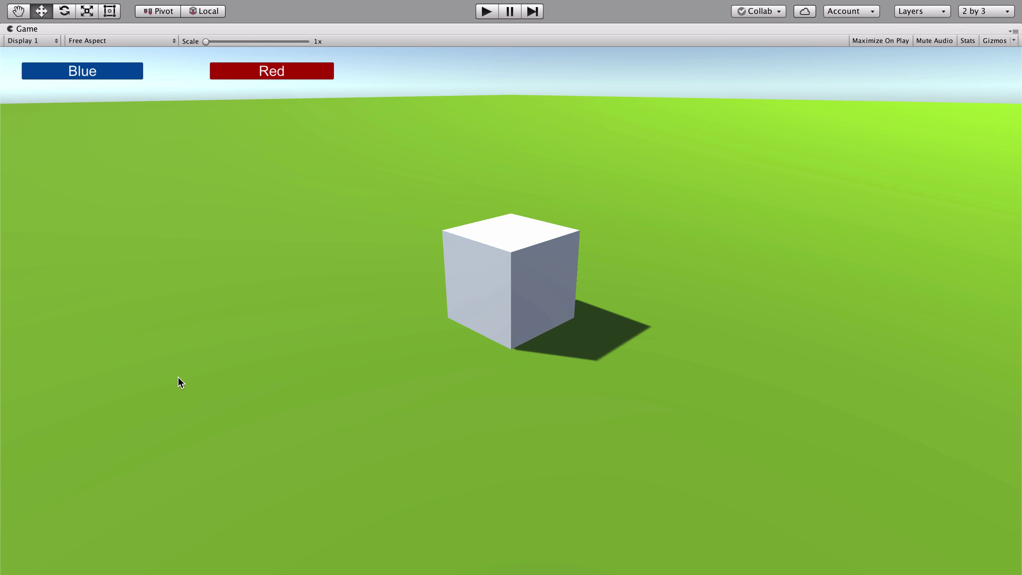
{"action": "key", "text": "shift+space"}
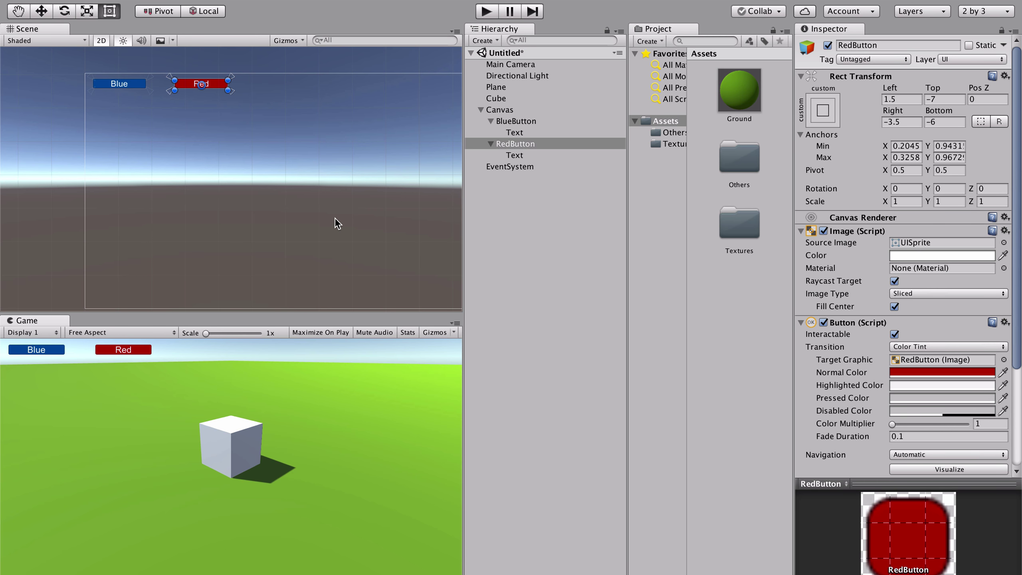
{"action": "key", "text": "super+z"}
{"action": "key", "text": "super+z"}
{"action": "key", "text": "shift+space"}
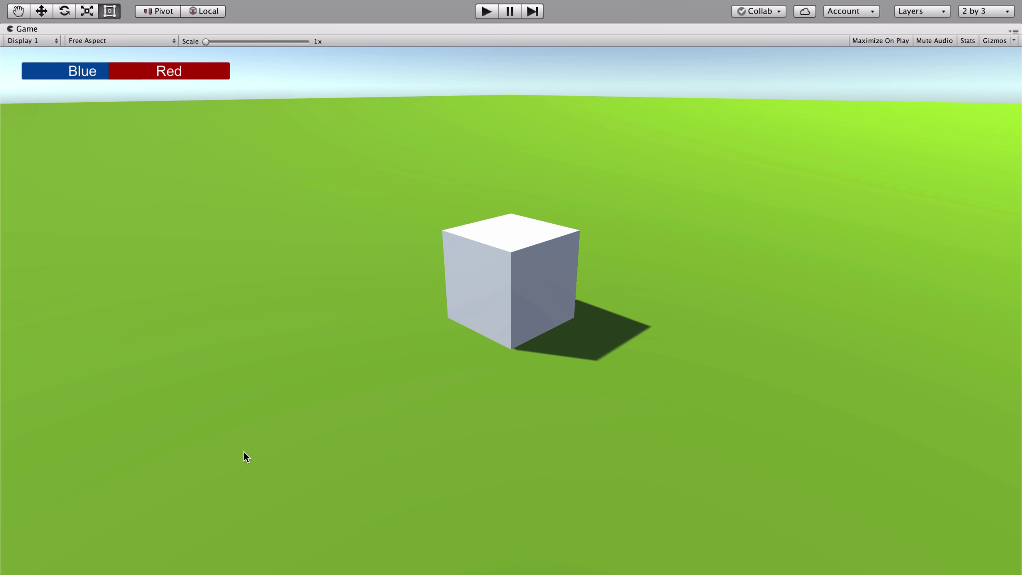
{"action": "key", "text": "shift+space"}
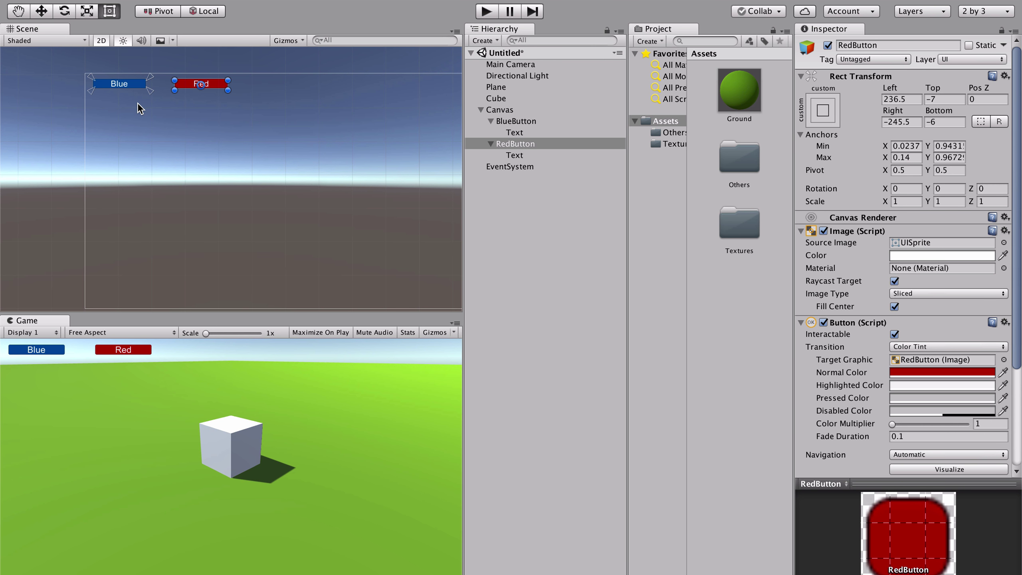
{"action": "key", "text": "super+shift+z"}
Create a new material in the Assets folder and name it Blue.
{"action": "left_click", "coordinate": [734, 289]}
{"action": "right_click", "coordinate": [733, 289]}
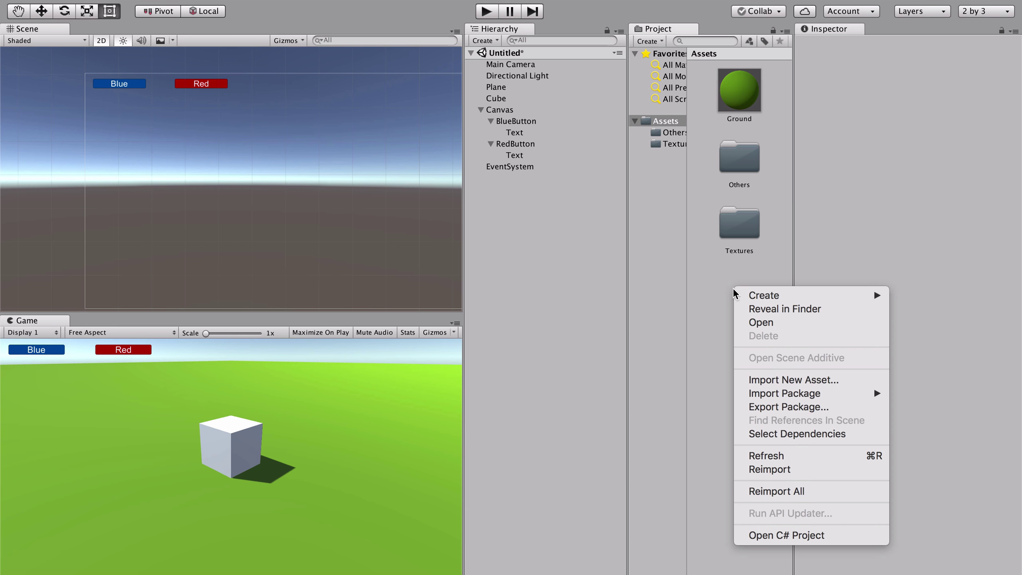
{"action": "mouse_move", "coordinate": [756, 295]}
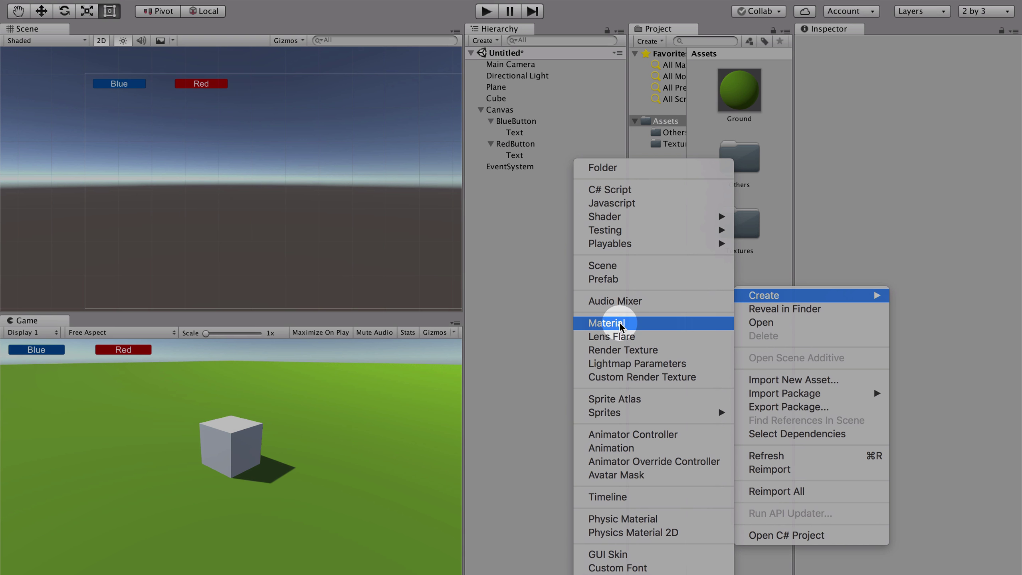
{"action": "left_click", "coordinate": [606, 323]}
{"action": "type", "text": "Blue"}
{"action": "key", "text": "Return"}
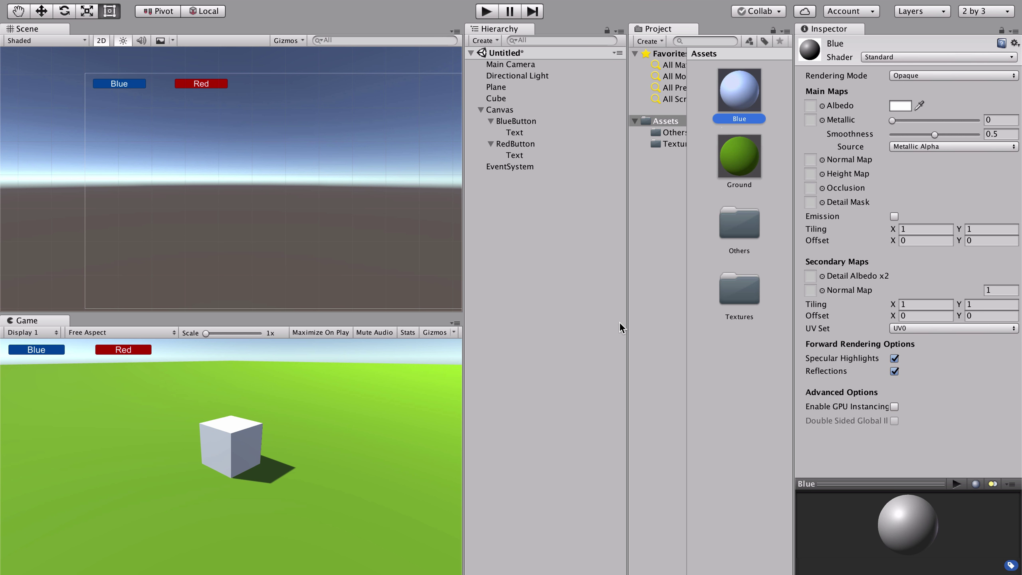
Set the Blue material's albedo to the blue sampled from the Blue button.
{"action": "left_click", "coordinate": [920, 106]}
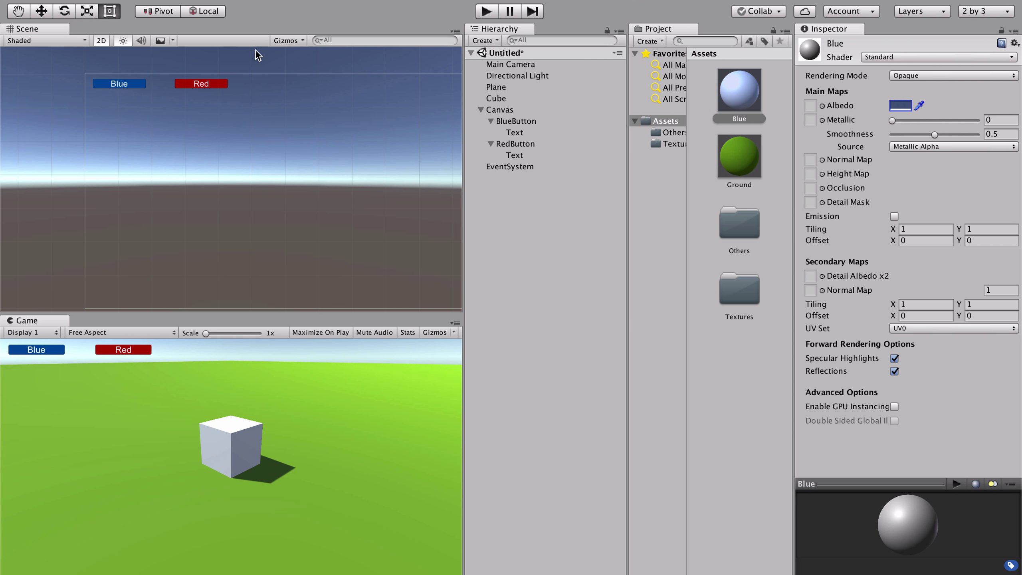
{"action": "left_click", "coordinate": [139, 87]}
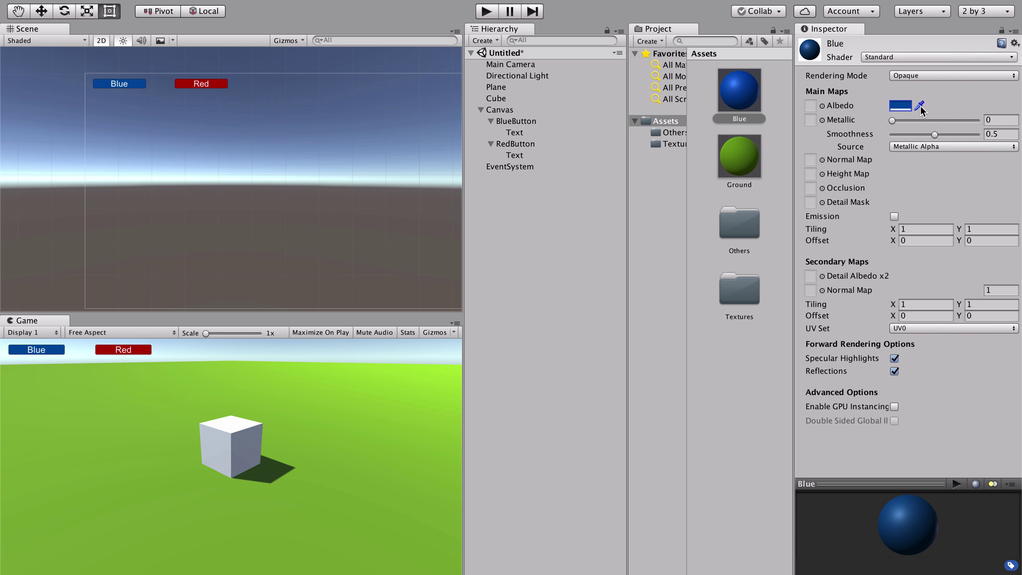
{"action": "left_click", "coordinate": [742, 108]}
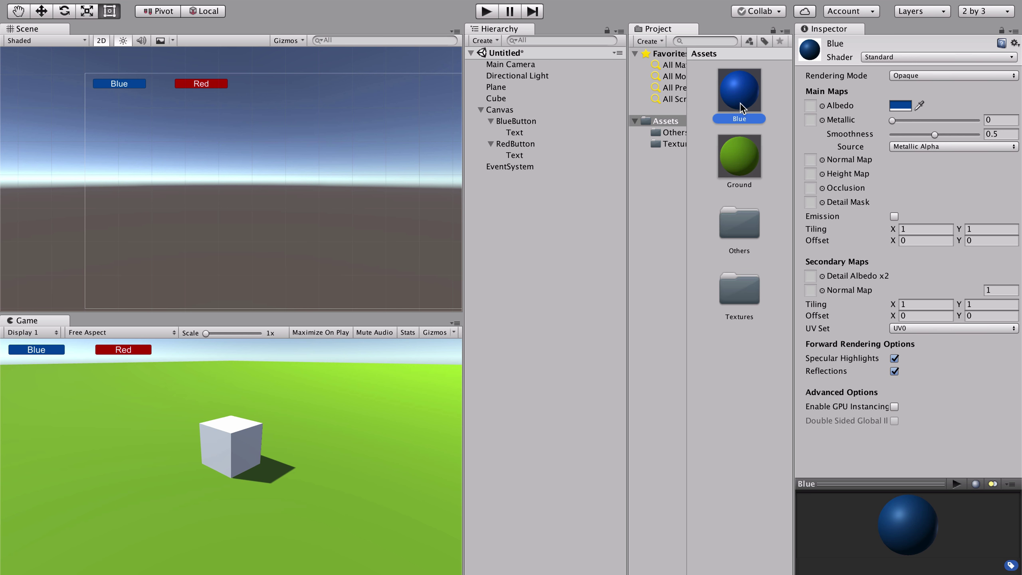
Duplicate the Blue material and rename the copy Red.
{"action": "key", "text": "super+d"}
{"action": "key", "text": "Return"}
{"action": "type", "text": "Red"}
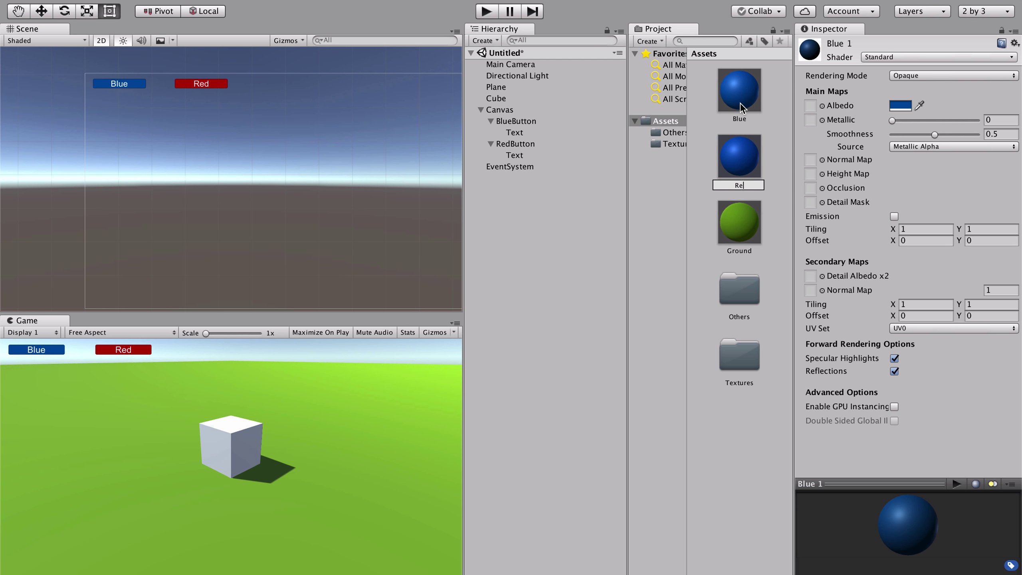
{"action": "key", "text": "Return"}
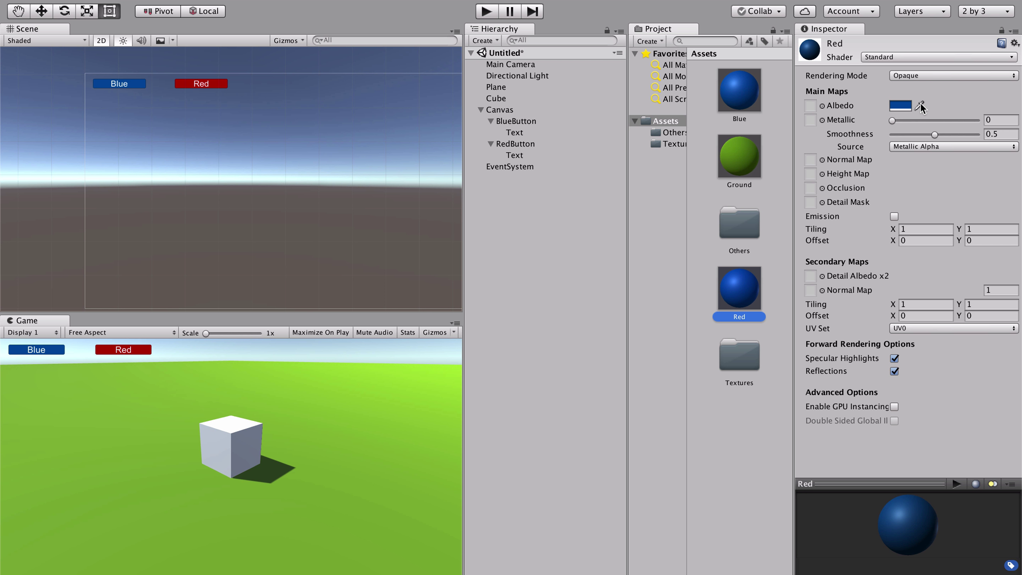
Set the Red material's albedo to the Red button's dark red (AF0B0B).
{"action": "left_click", "coordinate": [900, 105]}
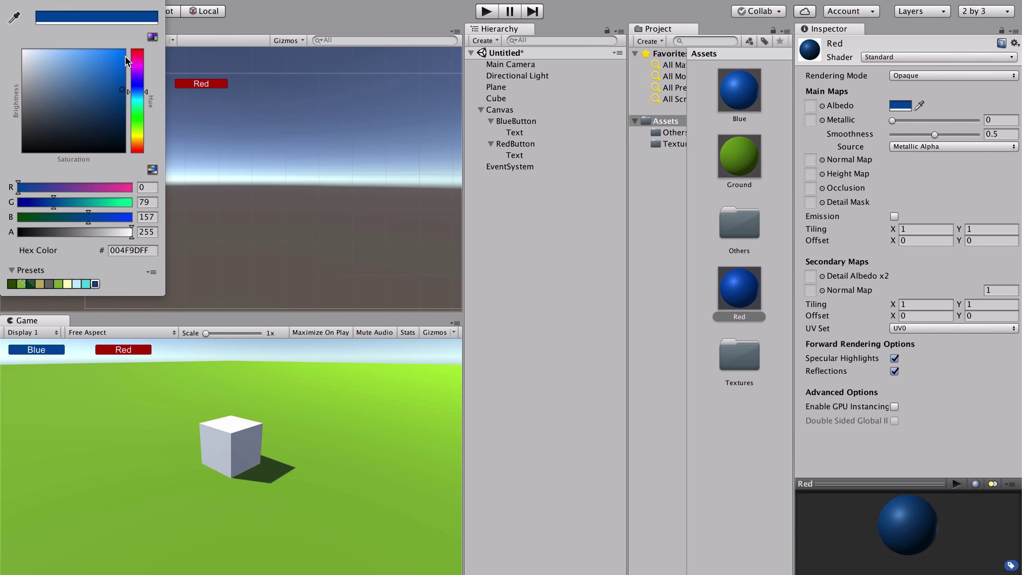
{"action": "left_click_drag", "start_coordinate": [139, 71], "coordinate": [381, 21]}
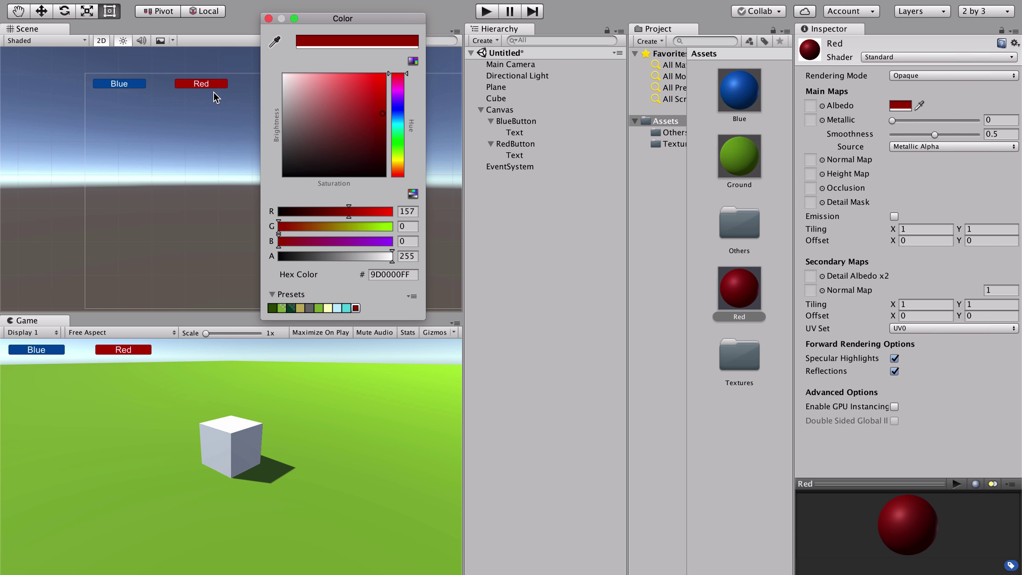
{"action": "left_click", "coordinate": [275, 41]}
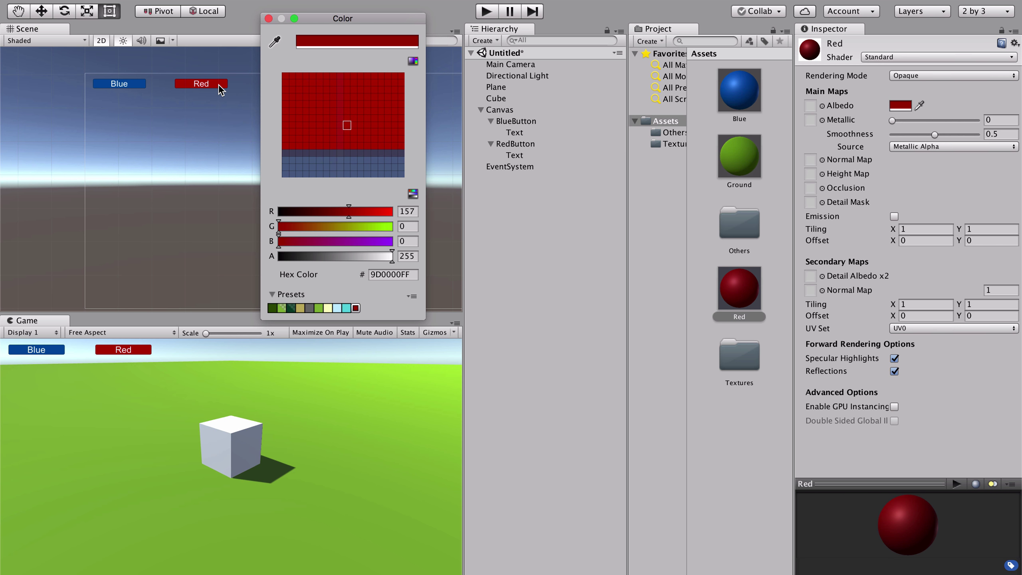
{"action": "left_click", "coordinate": [220, 88]}
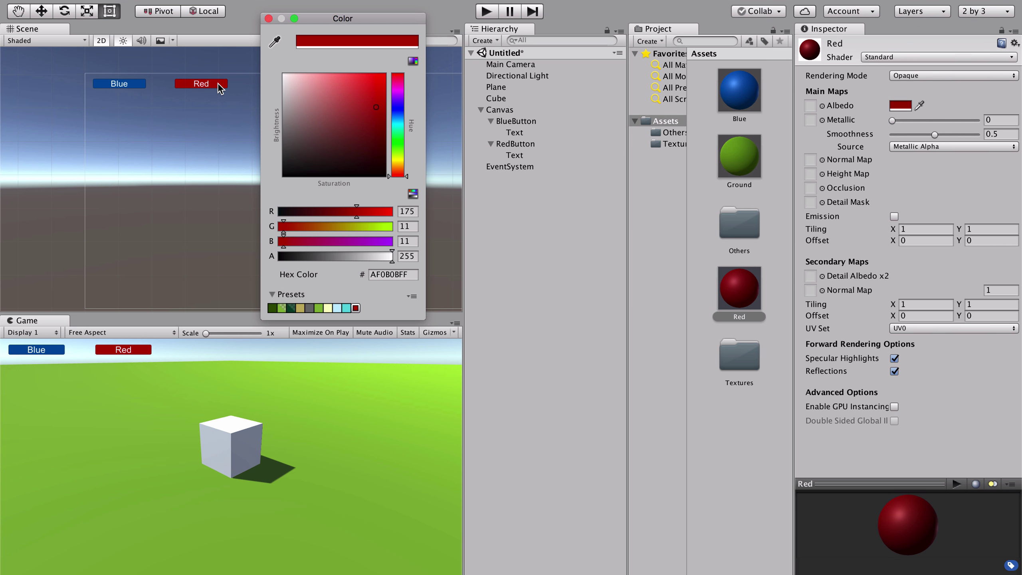
{"action": "left_click", "coordinate": [320, 51]}
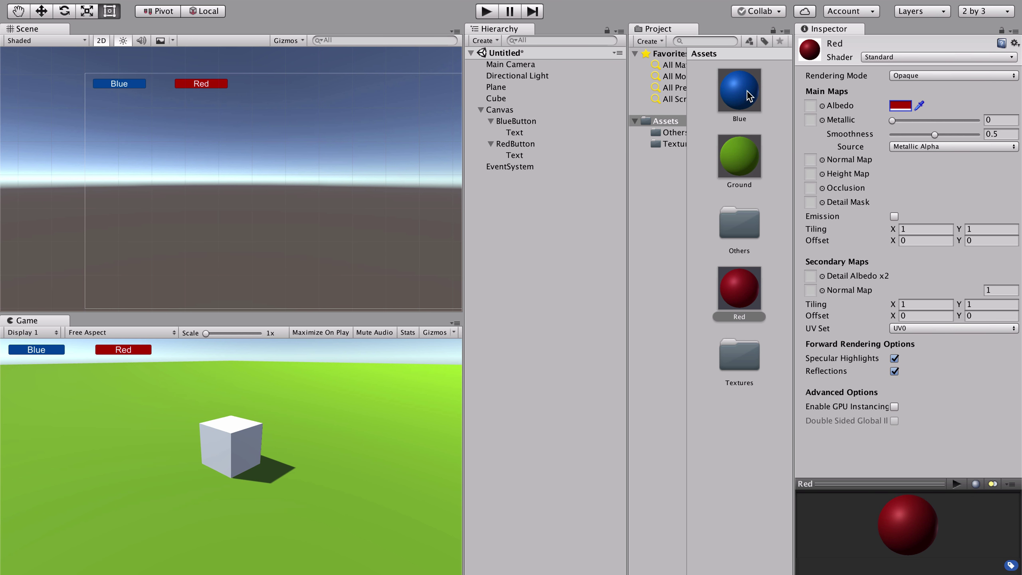
Select the Cube and frame it in a 3D perspective scene view.
{"action": "scroll", "coordinate": [397, 123], "scroll_direction": "down", "scroll_amount": 1}
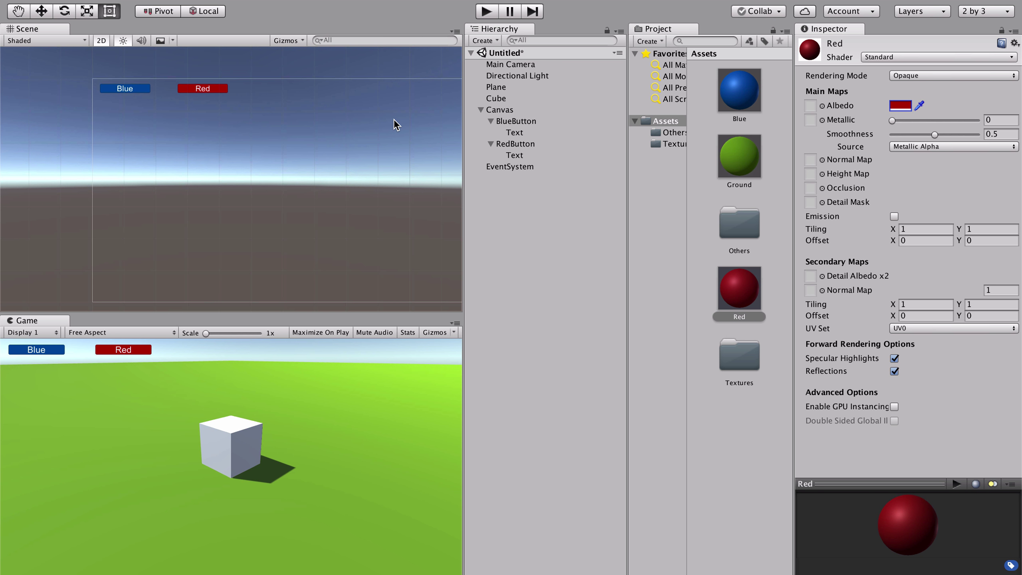
{"action": "left_click", "coordinate": [496, 98]}
{"action": "key", "text": "f"}
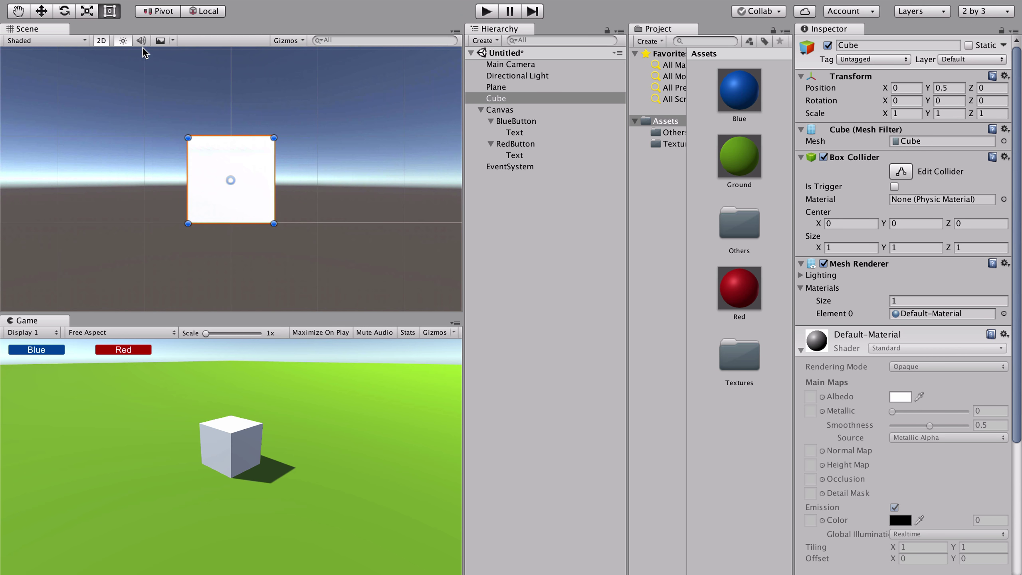
{"action": "left_click", "coordinate": [102, 41]}
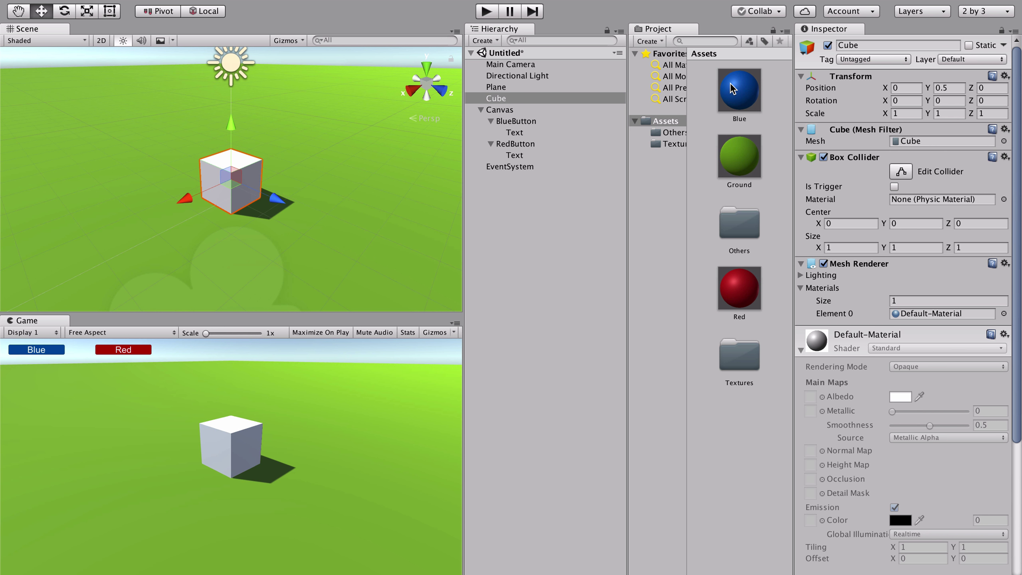
Put the Blue material on the Cube, then add a new ColorTest script and open ColorTest.cs.
{"action": "left_click_drag", "start_coordinate": [730, 87], "coordinate": [247, 183]}
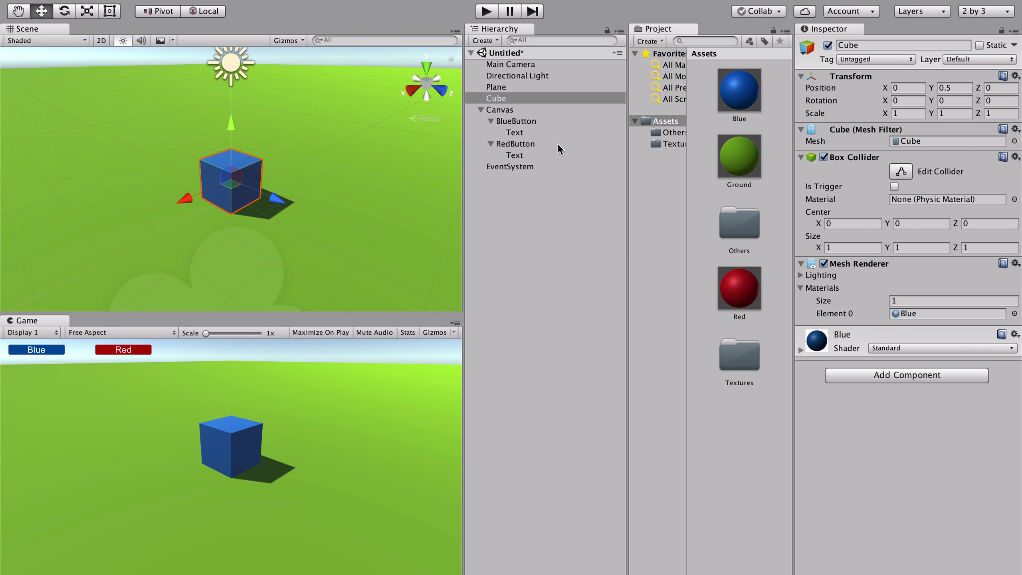
{"action": "left_click", "coordinate": [919, 374]}
{"action": "type", "text": "ColorTest"}
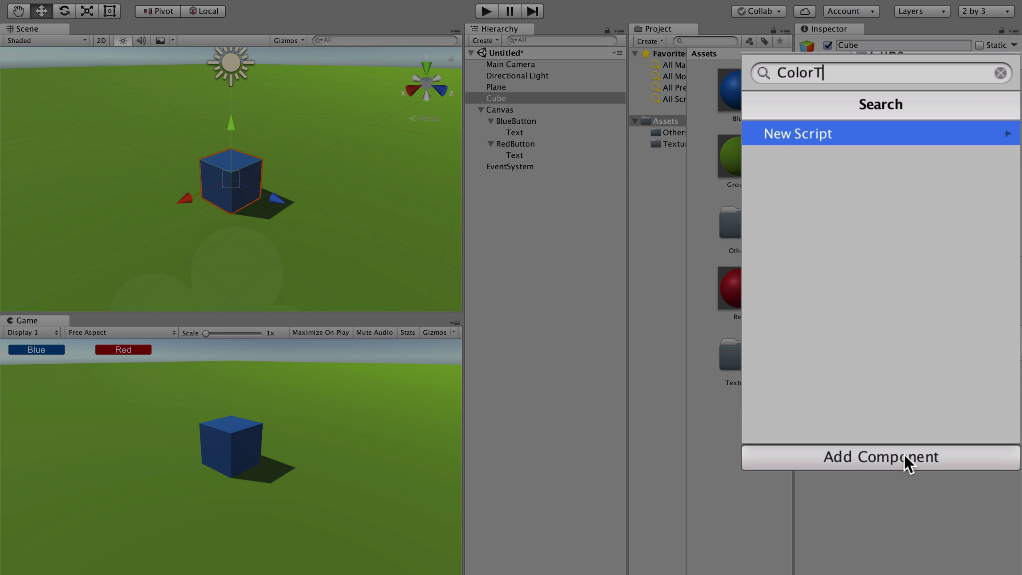
{"action": "key", "text": "Return"}
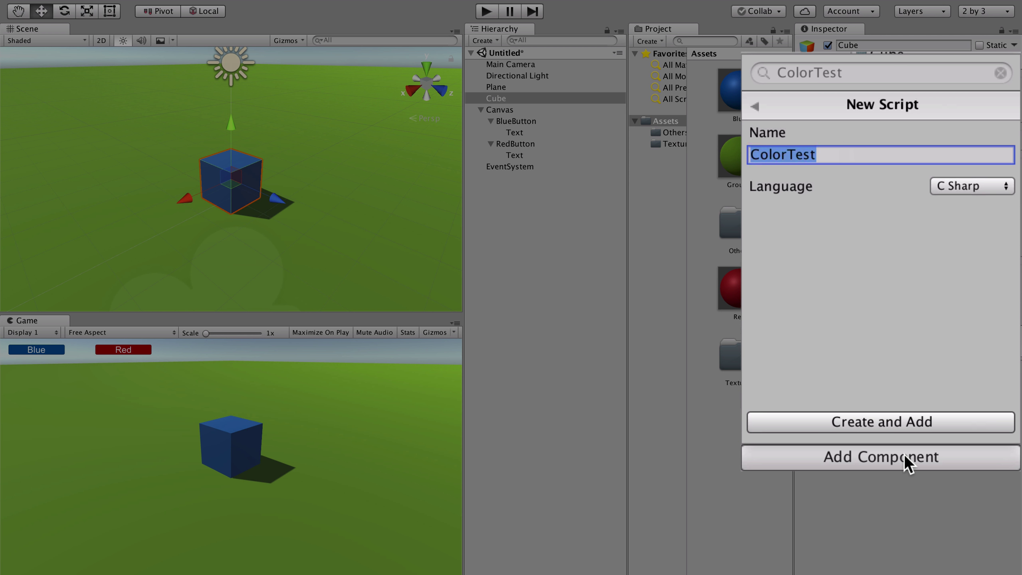
{"action": "left_click", "coordinate": [854, 422]}
{"action": "double_click", "coordinate": [919, 340]}
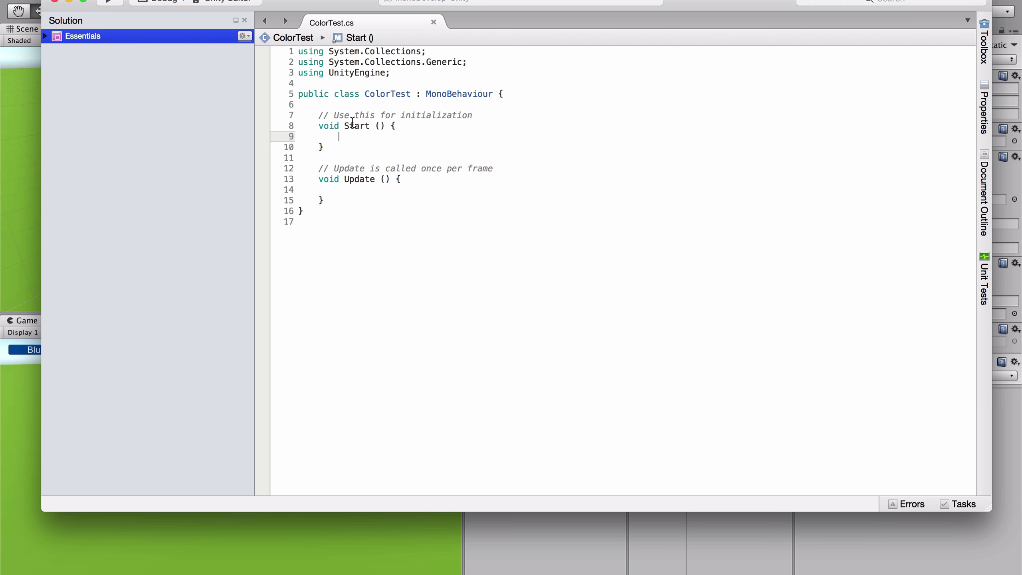
Replace the default Start and Update methods with public Material fields blue and red.
{"action": "left_click_drag", "start_coordinate": [336, 204], "coordinate": [318, 117]}
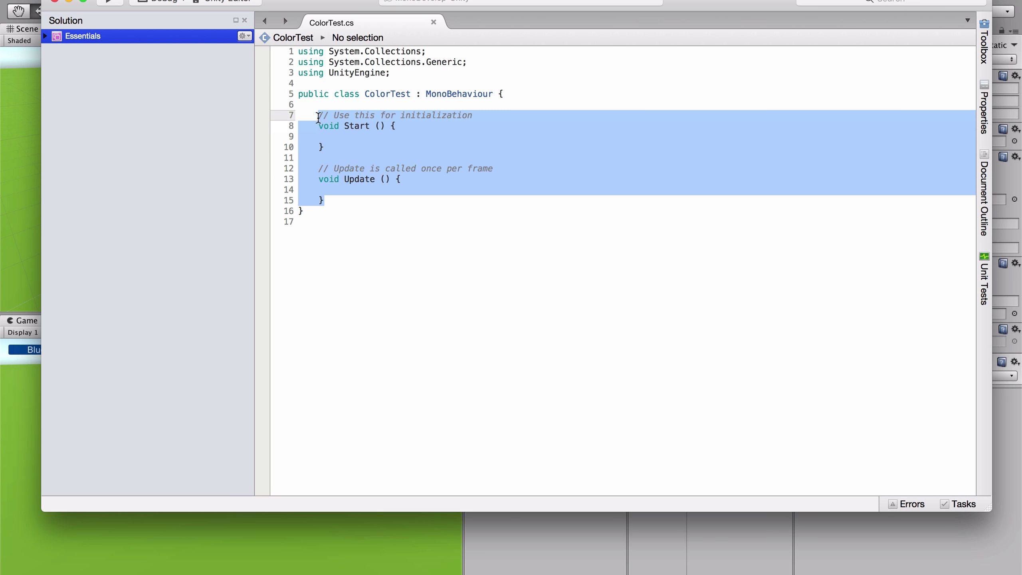
{"action": "key", "text": "BackSpace"}
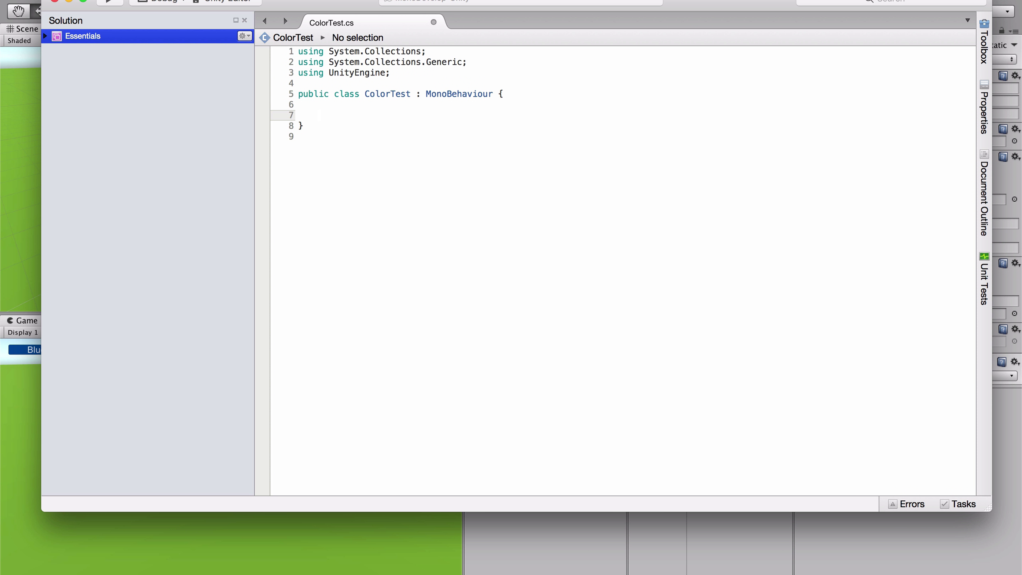
{"action": "type", "text": "public"}
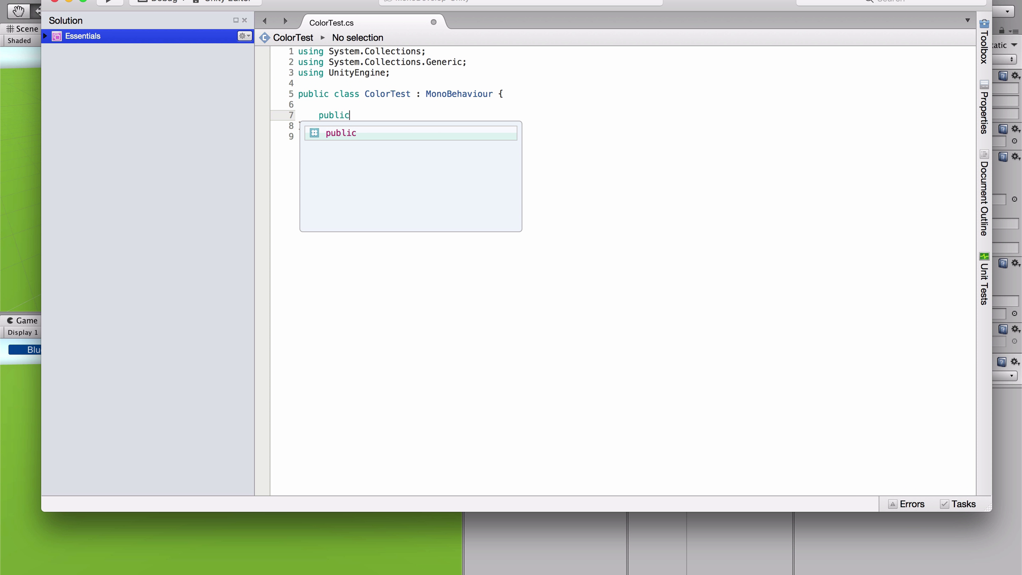
{"action": "type", "text": " Material blue;"}
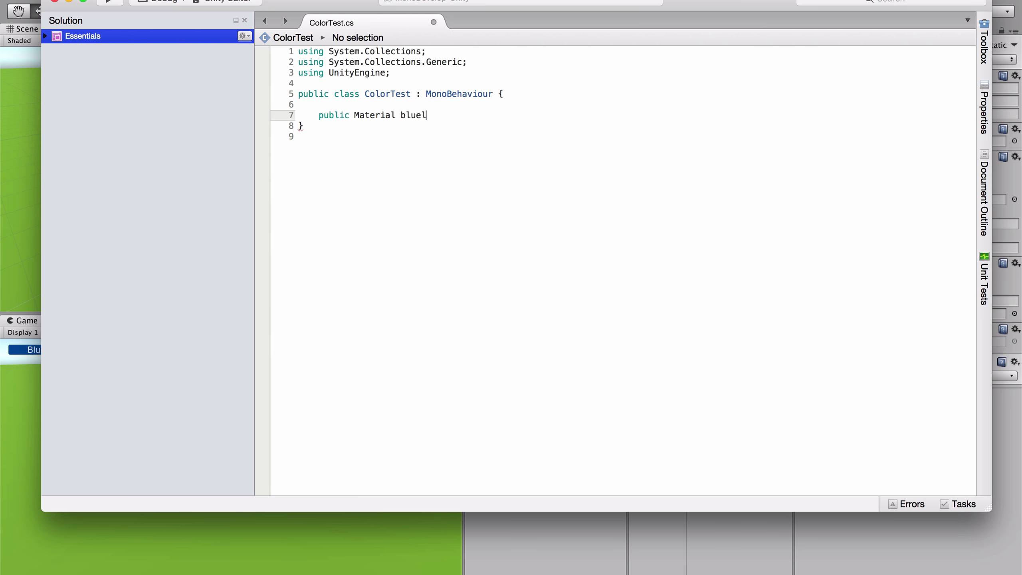
{"action": "key", "text": "shift+super+Left"}
{"action": "key", "text": "super+c"}
{"action": "key", "text": "Right"}
{"action": "key", "text": "Return"}
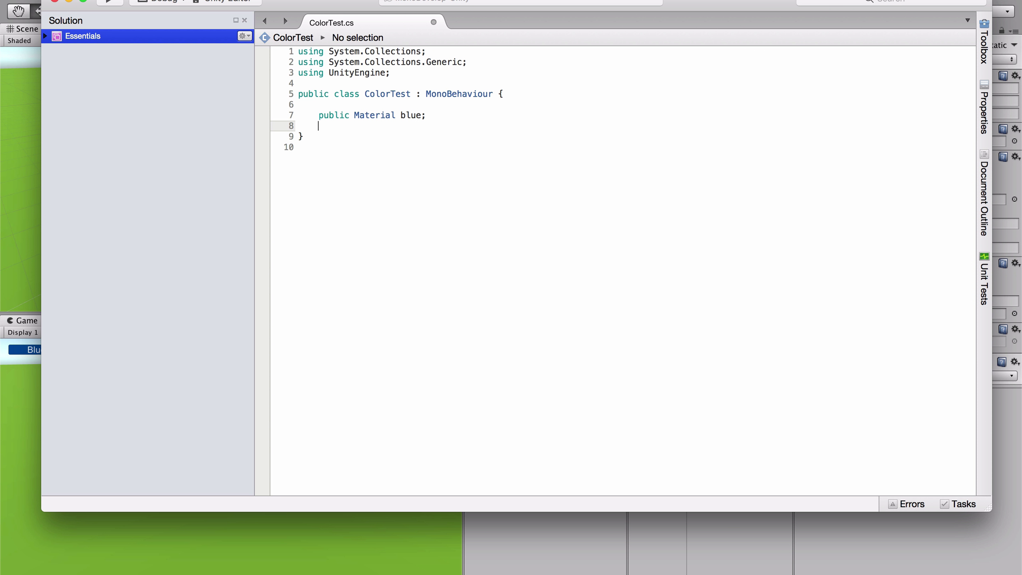
{"action": "key", "text": "super+v"}
{"action": "key", "text": "Left"}
{"action": "key", "text": "shift+Left"}
{"action": "key", "text": "shift+Left"}
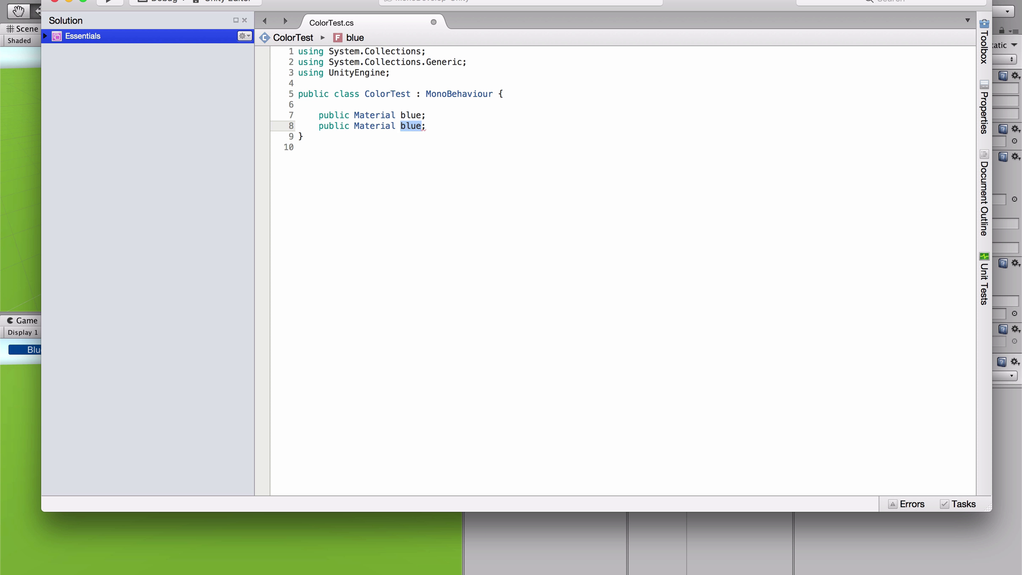
{"action": "type", "text": "red"}
Begin a public void changeBlue() method calling gameObject.GetComponent.
{"action": "key", "text": "Right"}
{"action": "key", "text": "Return"}
{"action": "key", "text": "Return"}
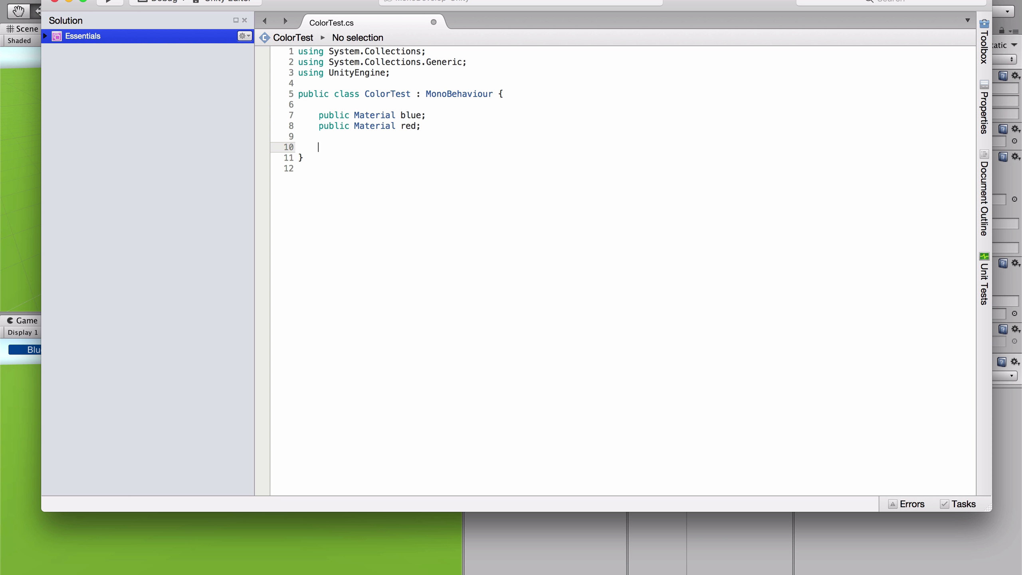
{"action": "type", "text": "public void changeBlue()"}
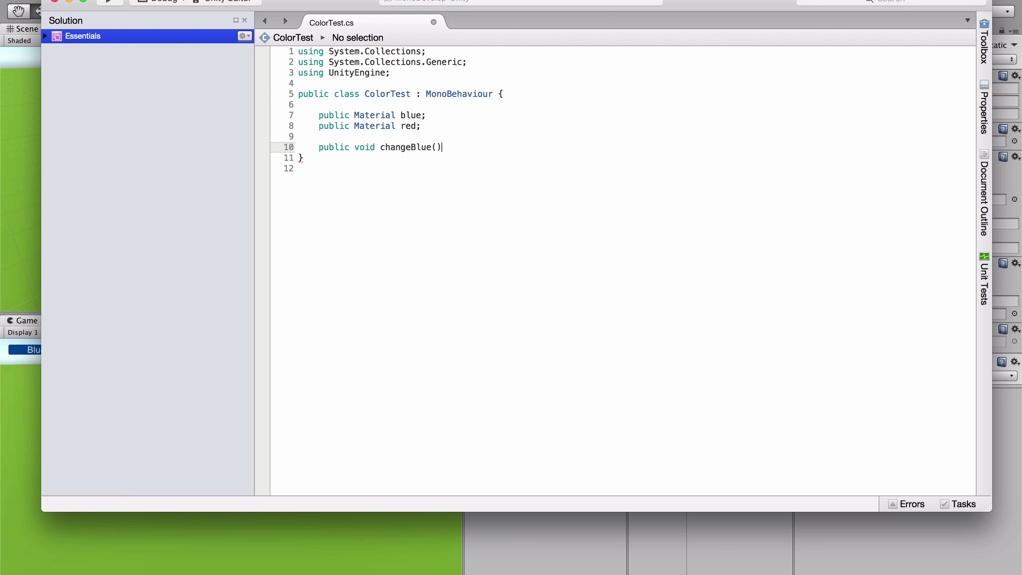
{"action": "type", "text": "{"}
{"action": "key", "text": "Return"}
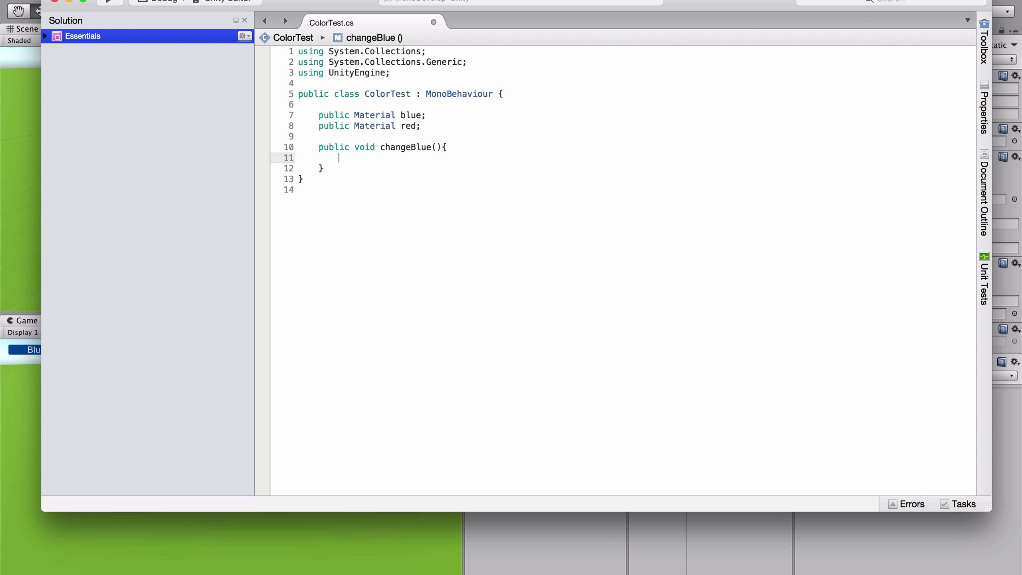
{"action": "type", "text": "gam"}
{"action": "key", "text": "Return"}
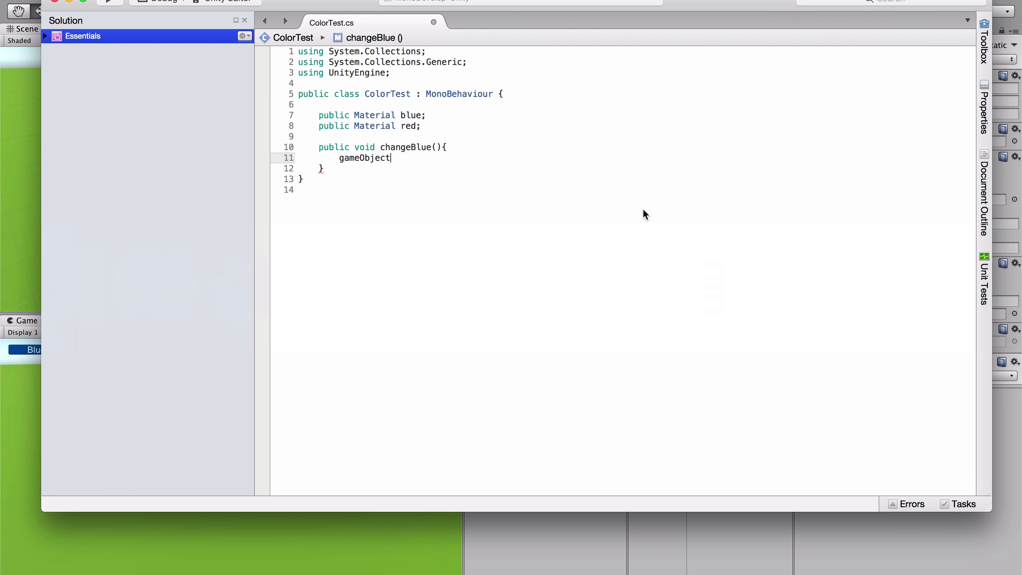
{"action": "type", "text": "."}
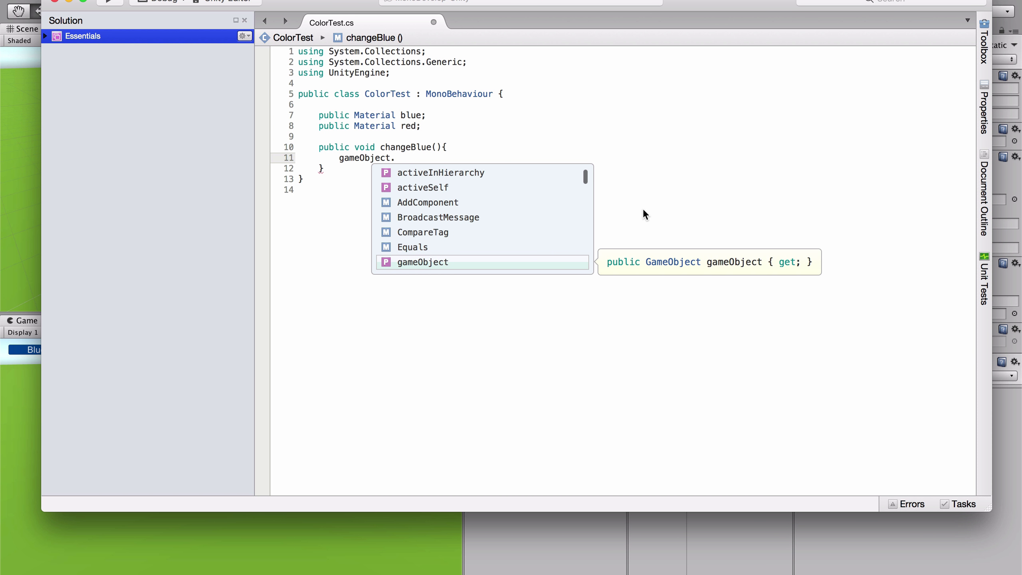
{"action": "type", "text": "GetComponent"}
{"action": "key", "text": "Return"}
Finish changeBlue with GetComponent<Renderer>().material = blue;.
{"action": "left_click", "coordinate": [642, 207]}
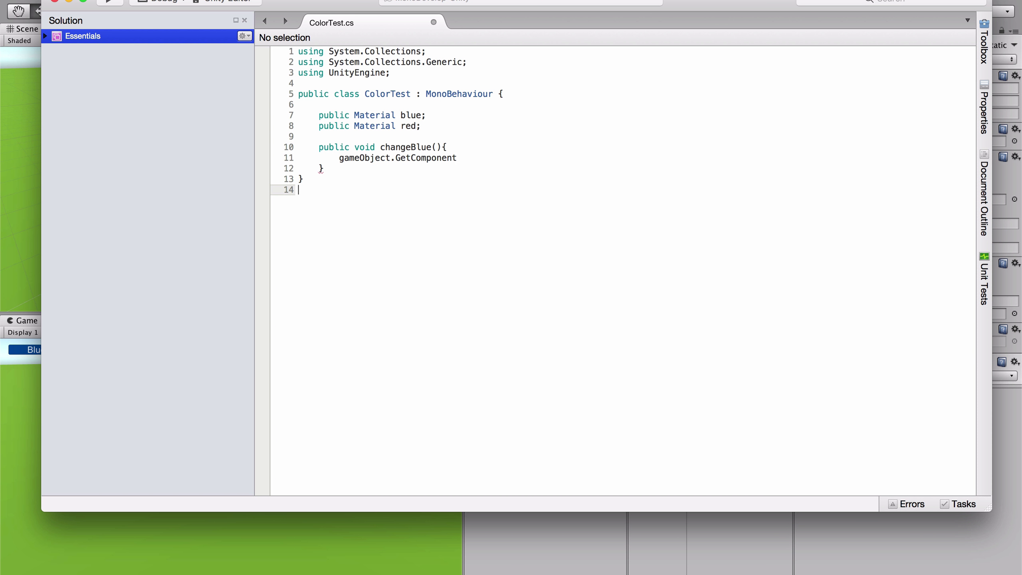
{"action": "left_click", "coordinate": [472, 156]}
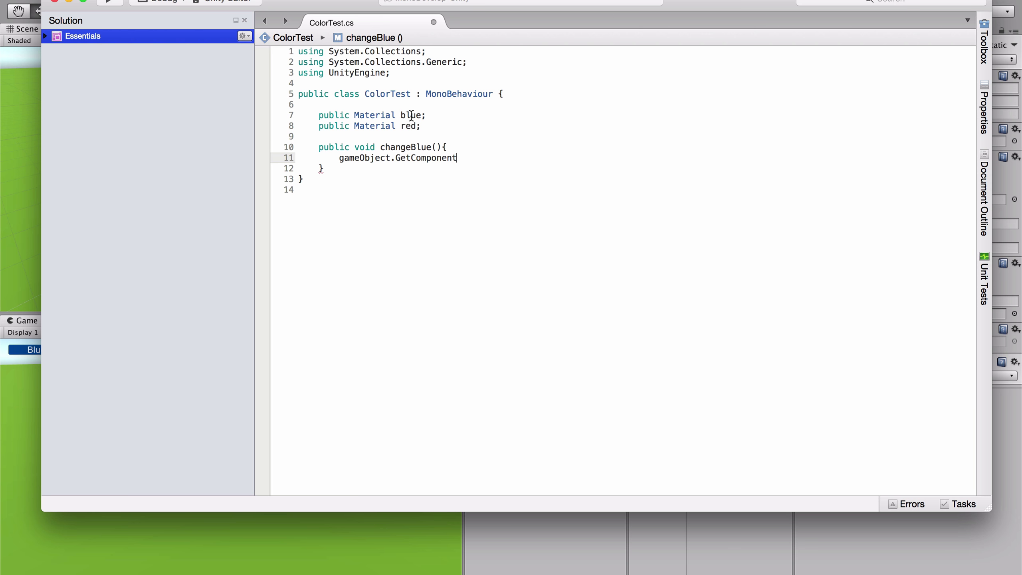
{"action": "left_click", "coordinate": [410, 115]}
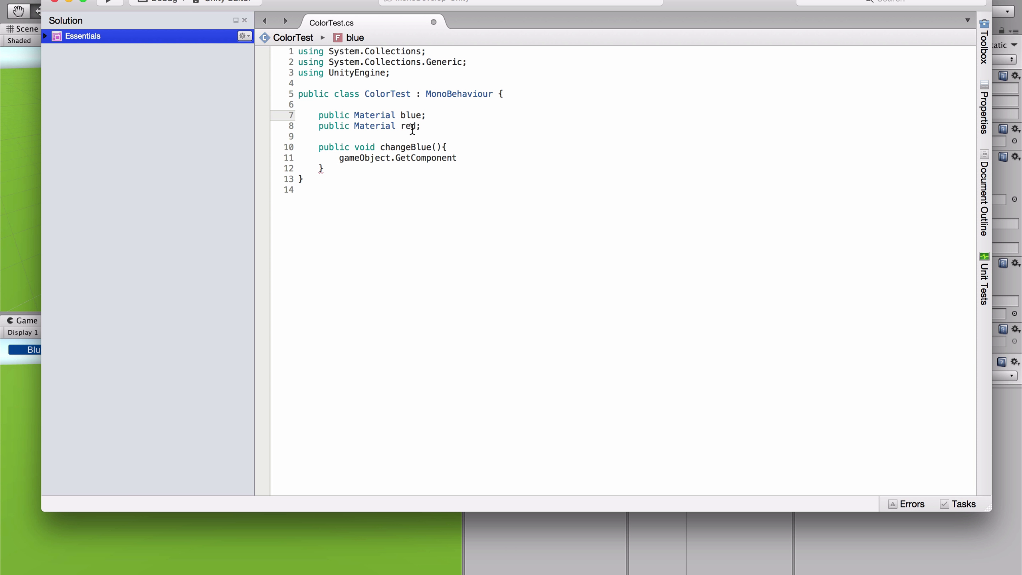
{"action": "left_click", "coordinate": [474, 159]}
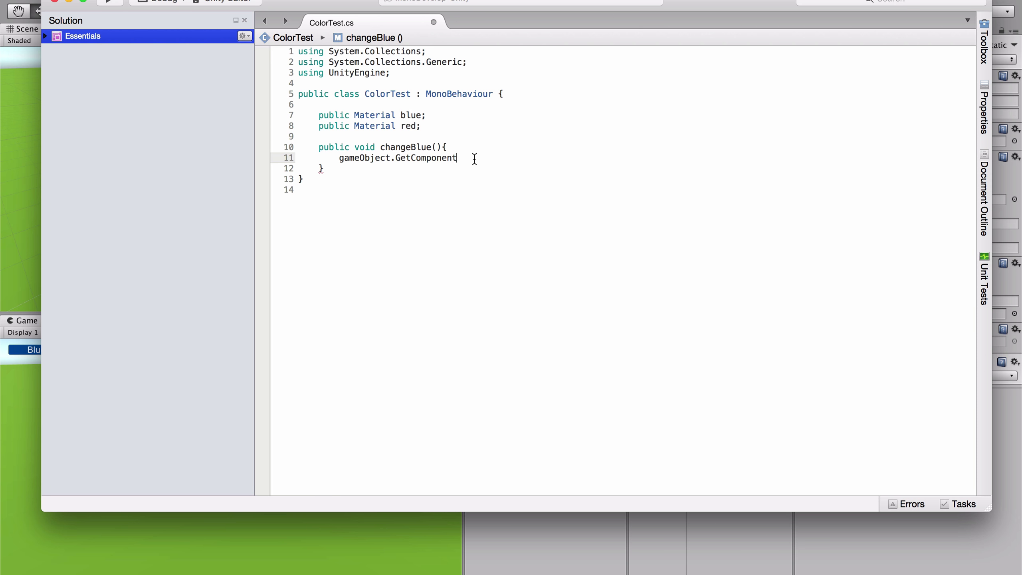
{"action": "type", "text": "Rend"}
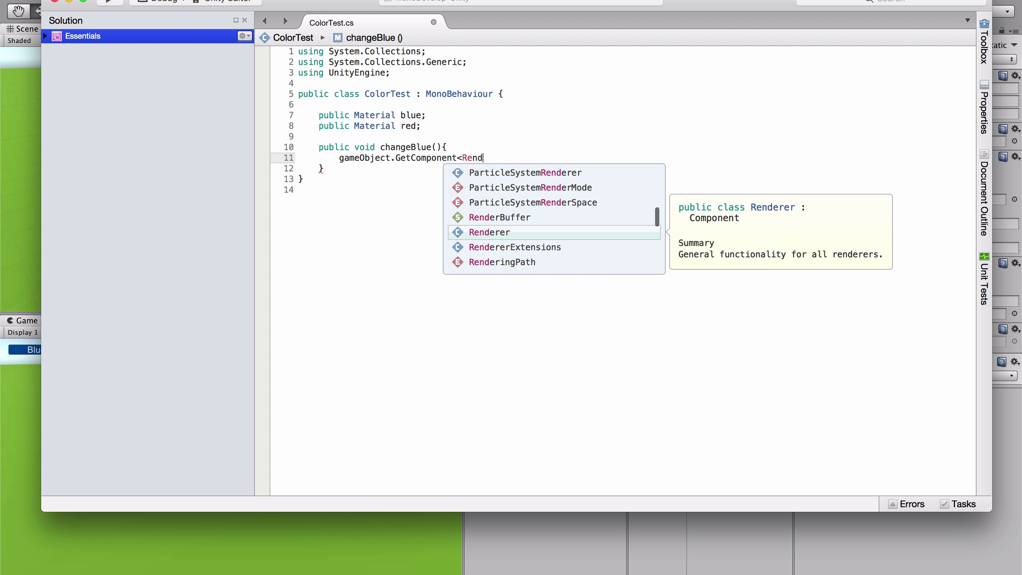
{"action": "key", "text": "Return"}
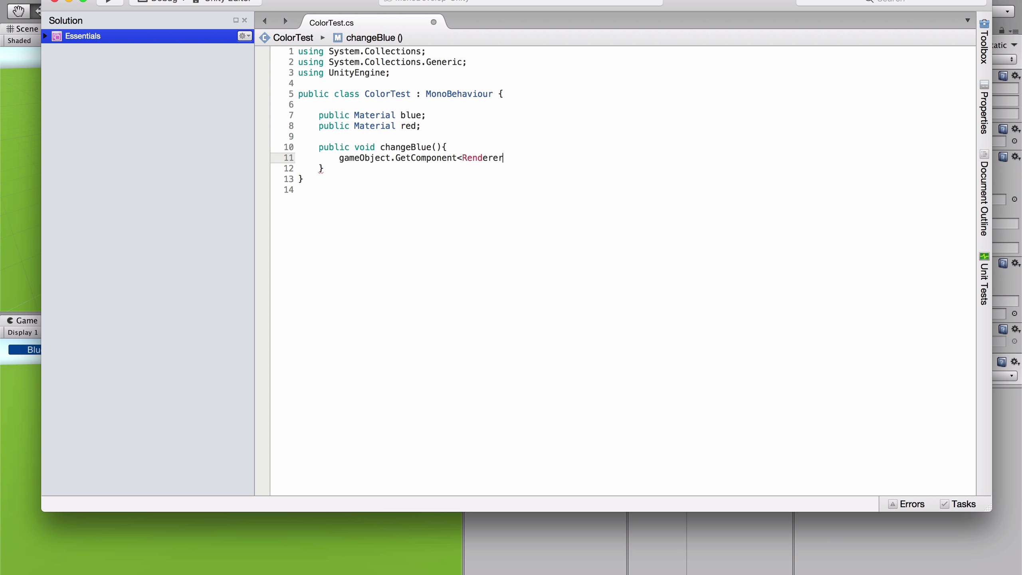
{"action": "type", "text": ">()."}
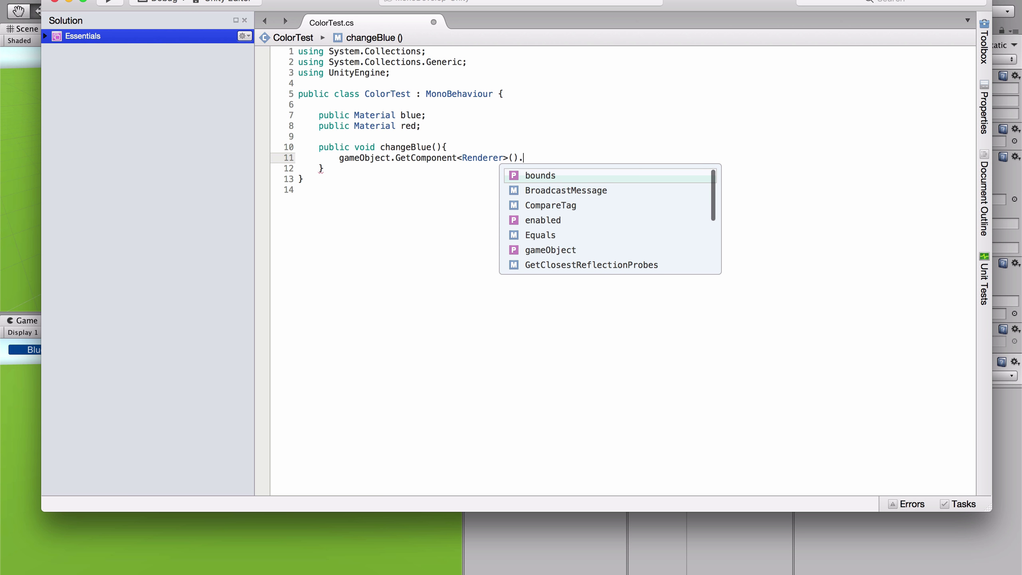
{"action": "type", "text": "ma"}
{"action": "key", "text": "Return"}
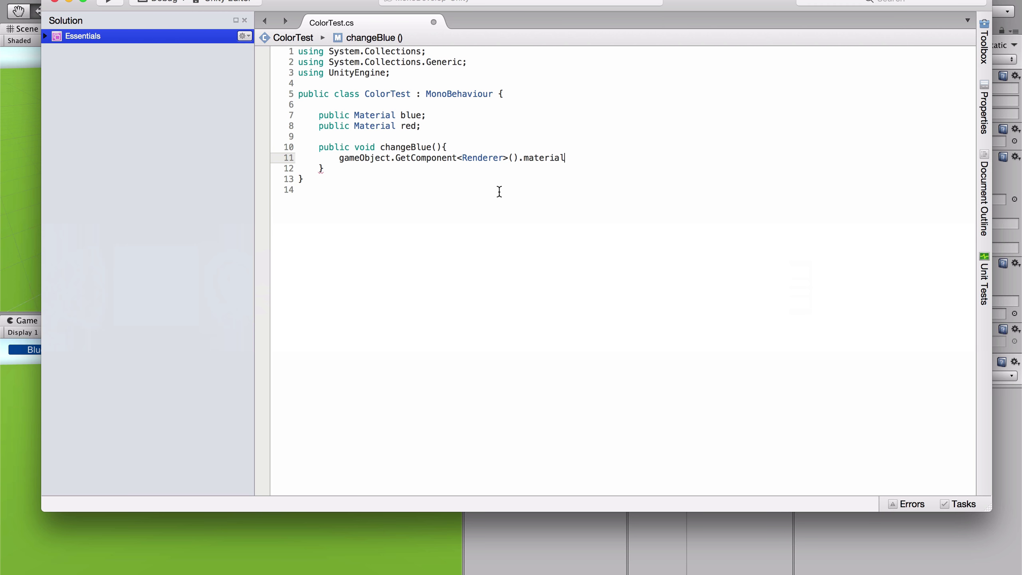
{"action": "type", "text": "= blue;"}
Duplicate the method as changeRed assigning red, then save ColorTest.cs and return to Unity.
{"action": "key", "text": "ctrl+v"}
{"action": "key", "text": "Left"}
{"action": "key", "text": "shift+Left"}
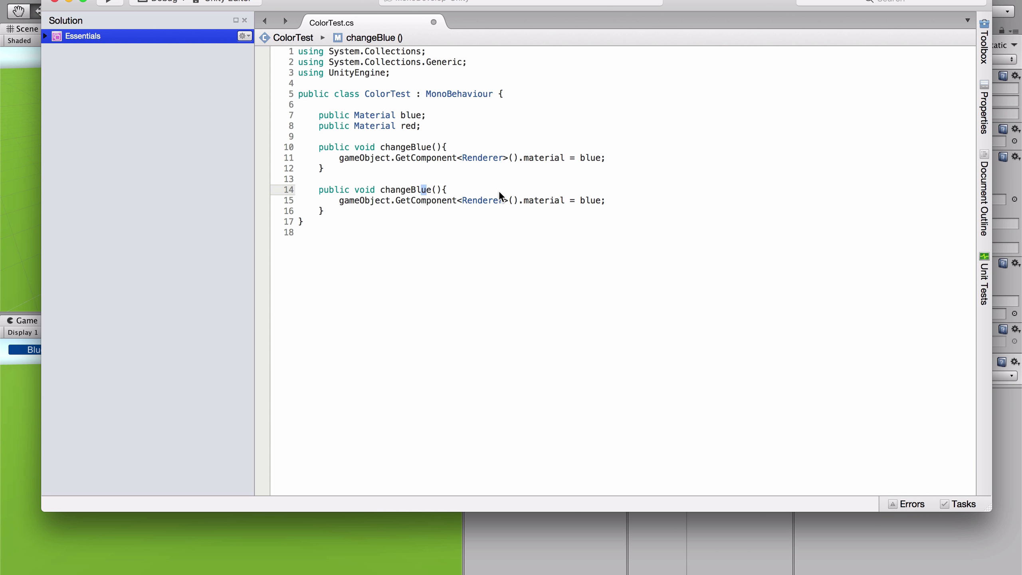
{"action": "key", "text": "Right"}
{"action": "key", "text": "shift+Left"}
{"action": "key", "text": "shift+Left"}
{"action": "key", "text": "shift+Left"}
{"action": "key", "text": "shift+Left"}
{"action": "type", "text": "Red"}
{"action": "key", "text": "Down"}
{"action": "key", "text": "End"}
{"action": "key", "text": "Left"}
{"action": "key", "text": "shift+Left"}
{"action": "key", "text": "shift+Left"}
{"action": "key", "text": "shift+Left"}
{"action": "key", "text": "shift+Left"}
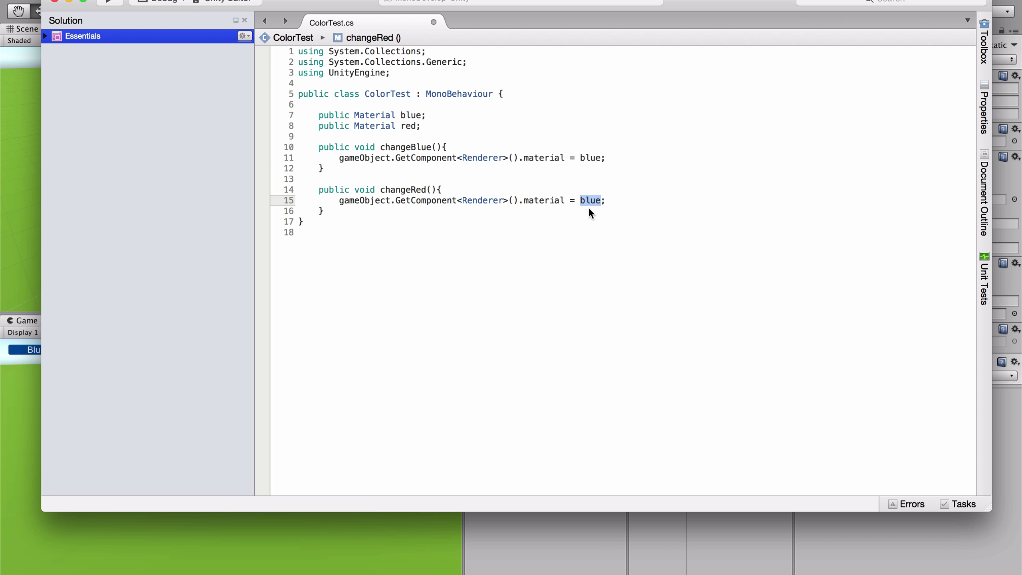
{"action": "type", "text": "red"}
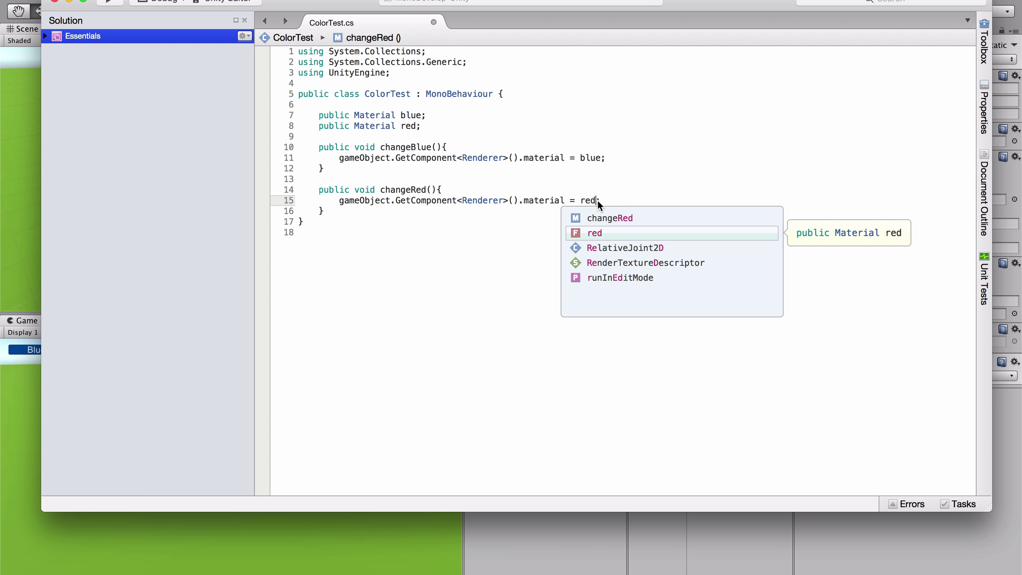
{"action": "key", "text": "super+s"}
{"action": "key", "text": "super+Tab"}
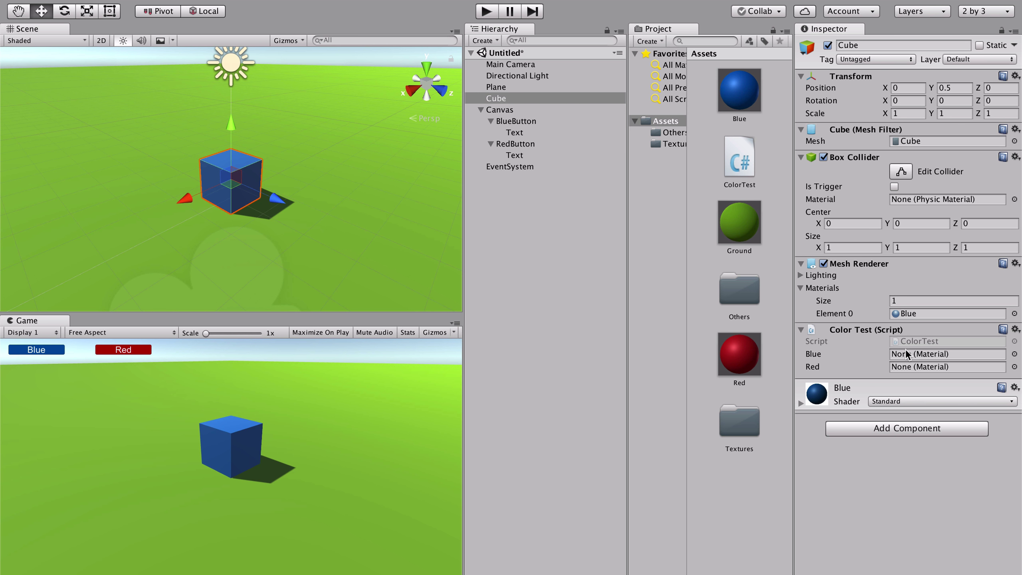
Assign the Blue and Red materials to the Color Test fields, then select BlueButton.
{"action": "left_click", "coordinate": [739, 96]}
{"action": "left_click_drag", "start_coordinate": [739, 96], "coordinate": [917, 353]}
{"action": "left_click_drag", "start_coordinate": [755, 354], "coordinate": [917, 365]}
{"action": "left_click", "coordinate": [516, 121]}
{"action": "scroll", "coordinate": [813, 390], "scroll_direction": "down", "scroll_amount": 10}
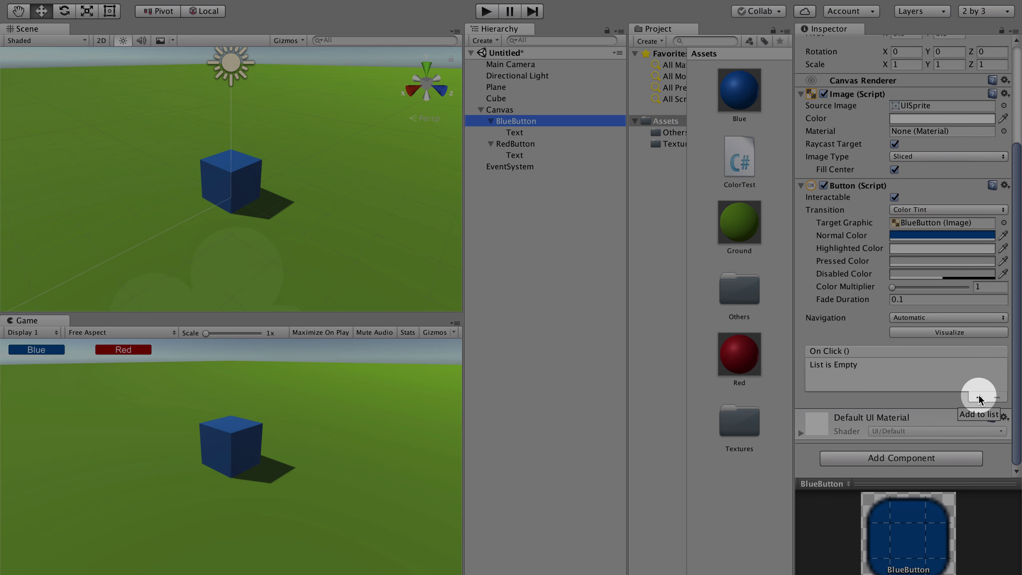
Add a BlueButton On Click entry calling the Cube's ColorTest.changeBlue (), then select RedButton.
{"action": "left_click", "coordinate": [978, 397]}
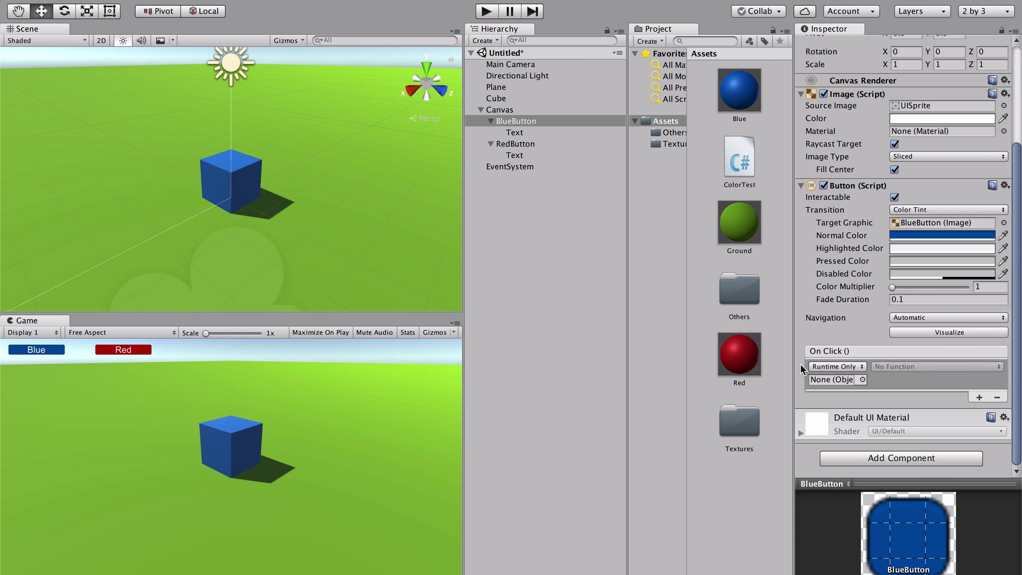
{"action": "left_click_drag", "start_coordinate": [499, 100], "coordinate": [821, 380]}
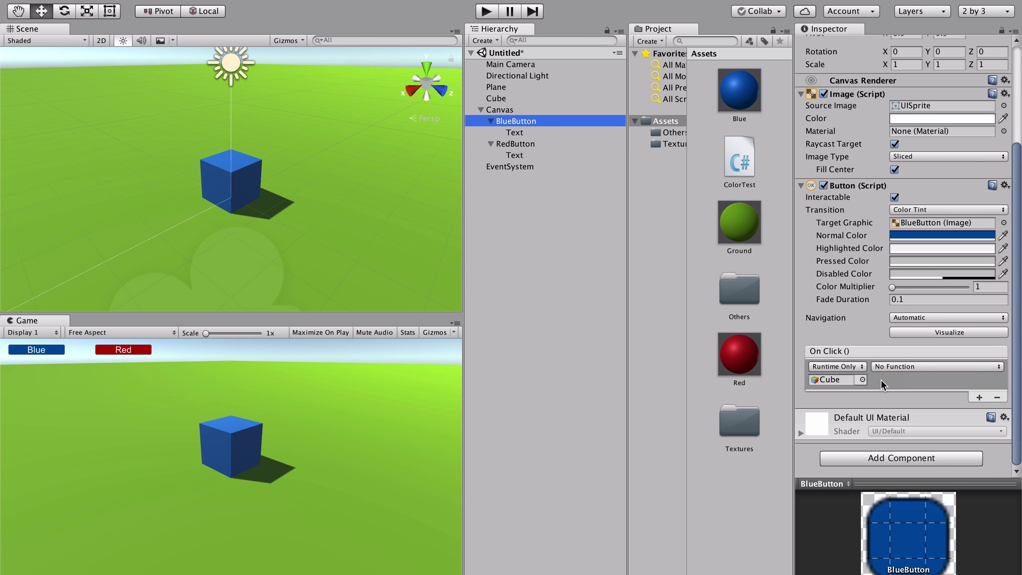
{"action": "left_click", "coordinate": [931, 367]}
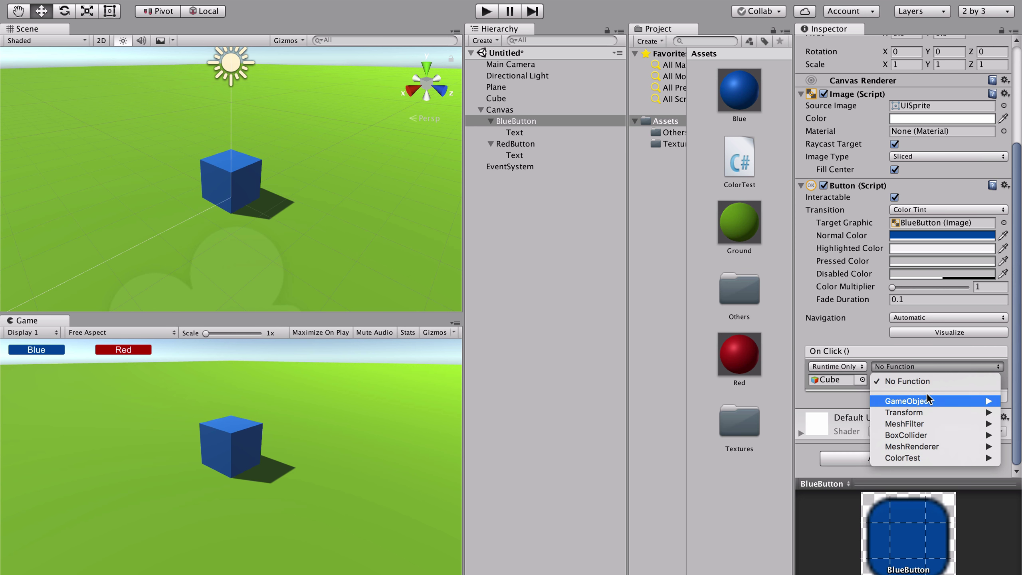
{"action": "mouse_move", "coordinate": [924, 405]}
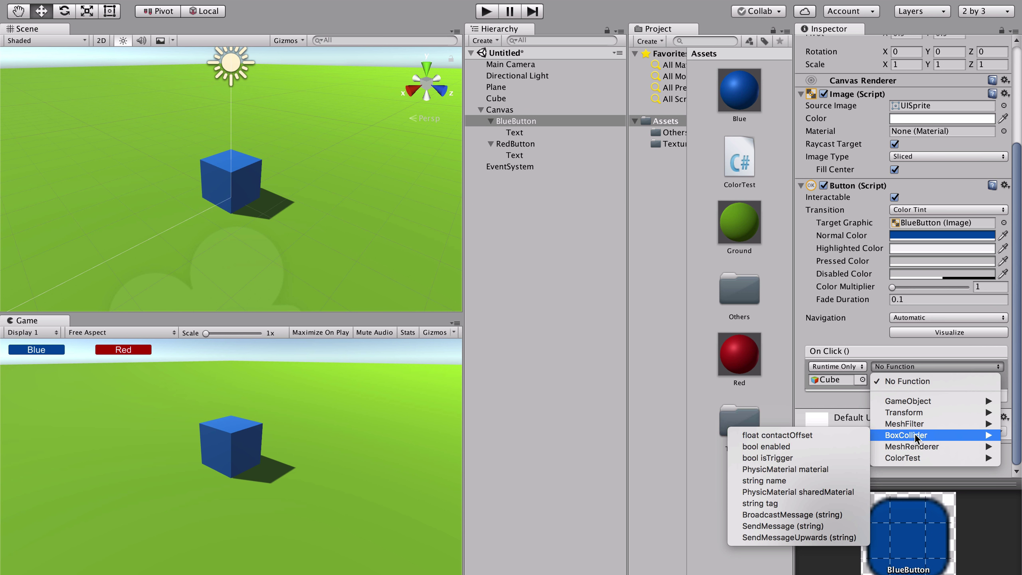
{"action": "mouse_move", "coordinate": [916, 462]}
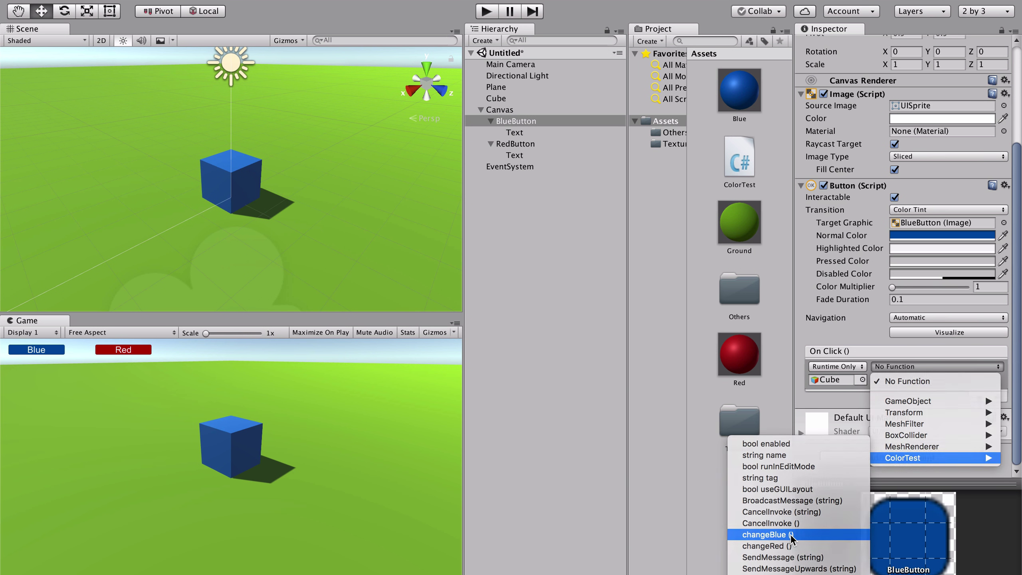
{"action": "left_click", "coordinate": [791, 534]}
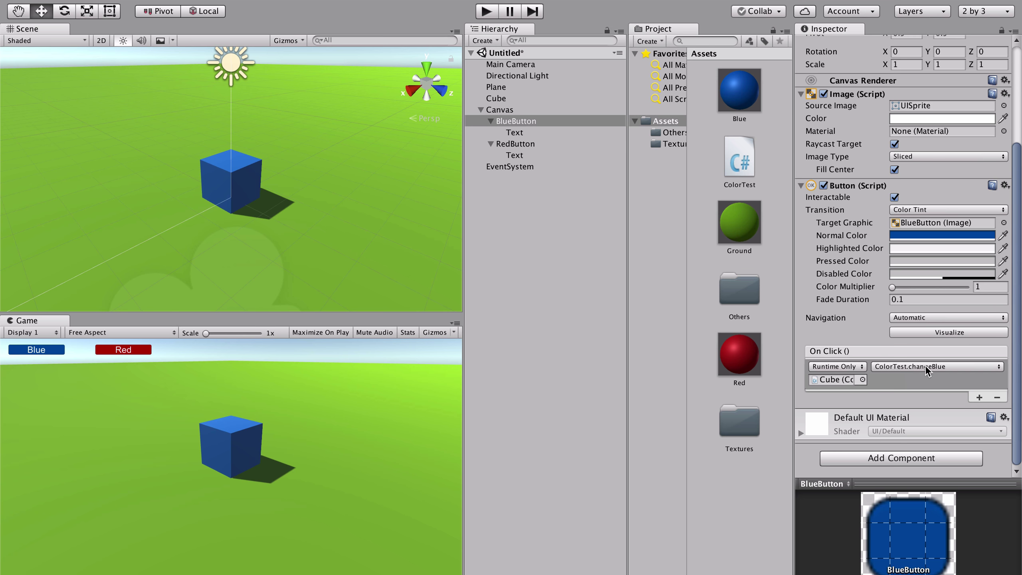
{"action": "left_click", "coordinate": [520, 144]}
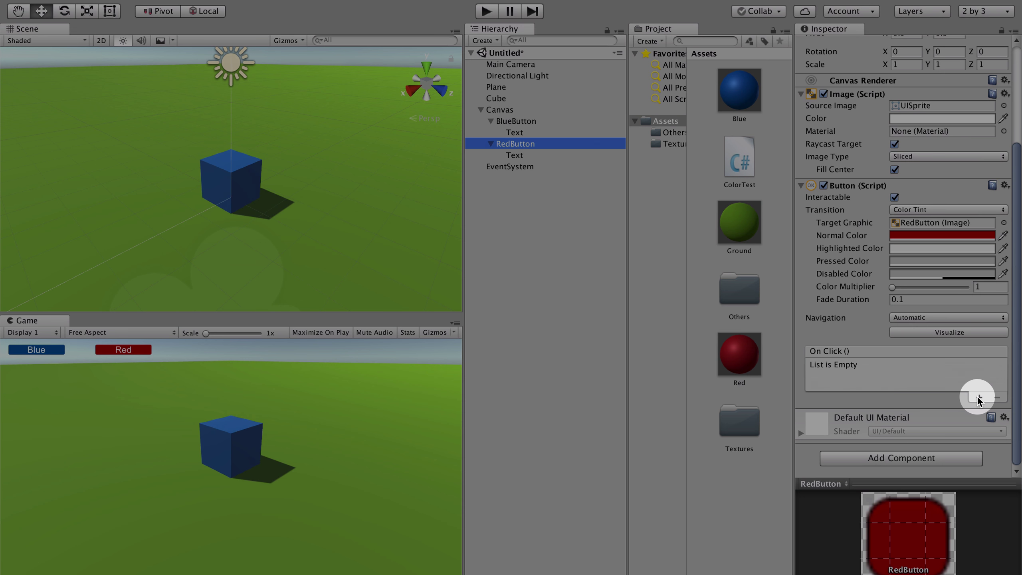
Add a RedButton On Click entry targeting the Cube with ColorTest.changeRed ().
{"action": "left_click", "coordinate": [979, 396]}
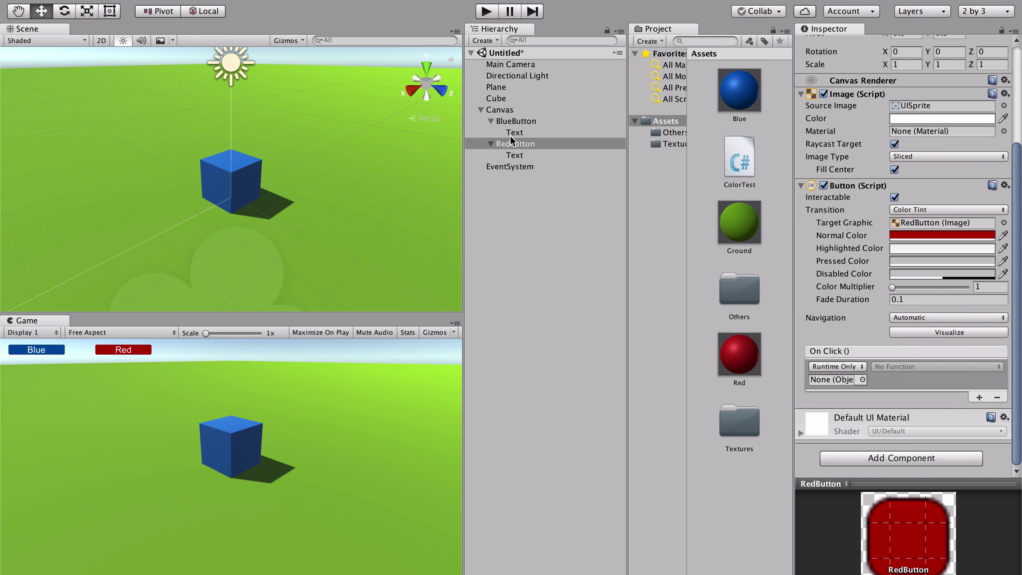
{"action": "left_click_drag", "start_coordinate": [496, 98], "coordinate": [833, 381]}
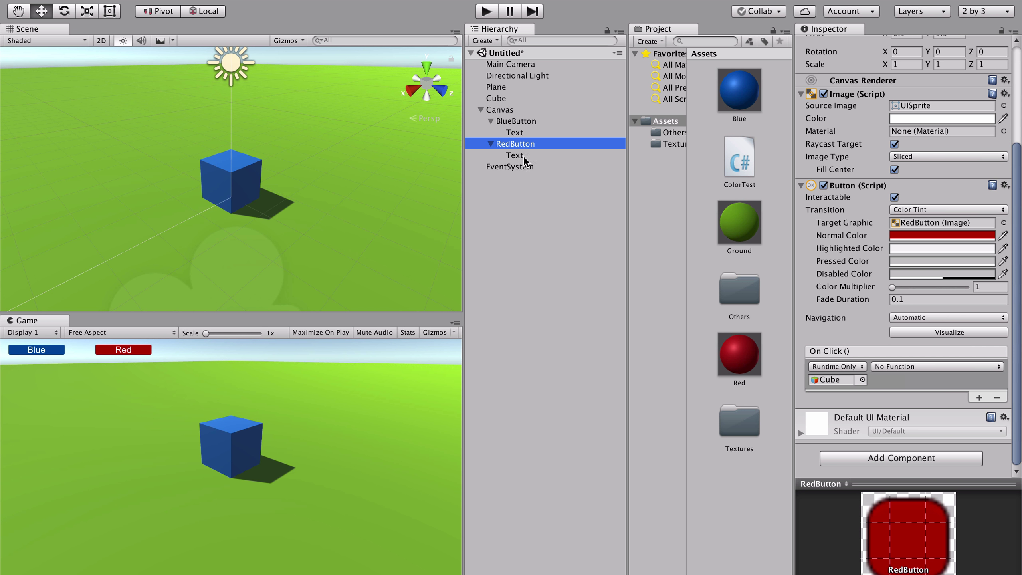
{"action": "left_click", "coordinate": [923, 367]}
{"action": "mouse_move", "coordinate": [909, 458]}
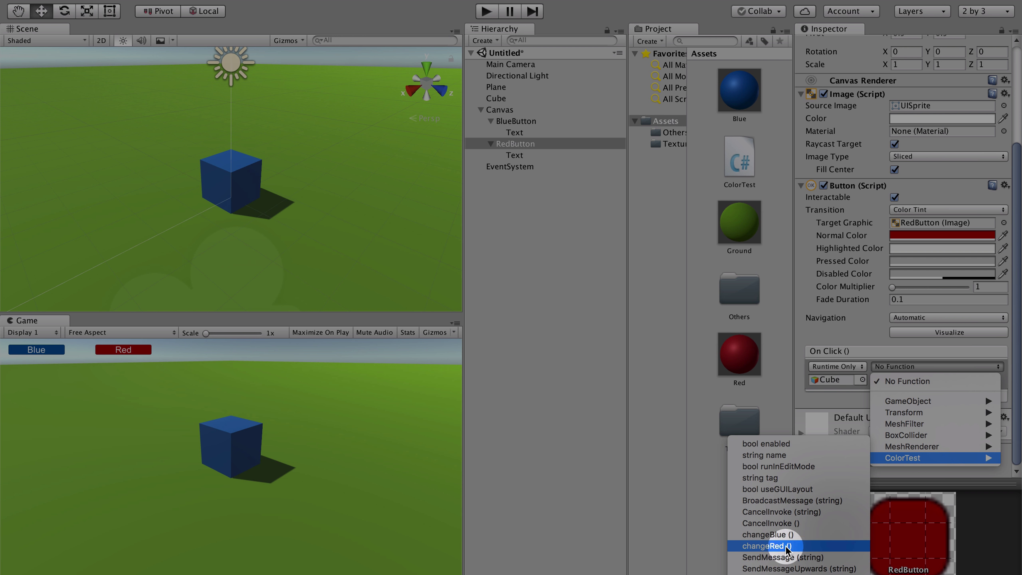
{"action": "left_click", "coordinate": [766, 546]}
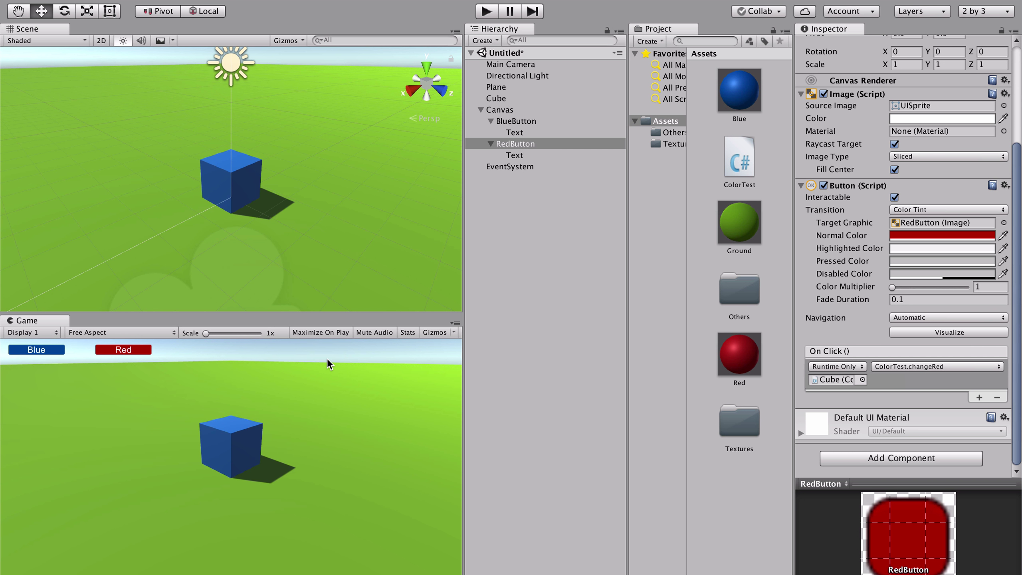
{"action": "key", "text": "super+p"}
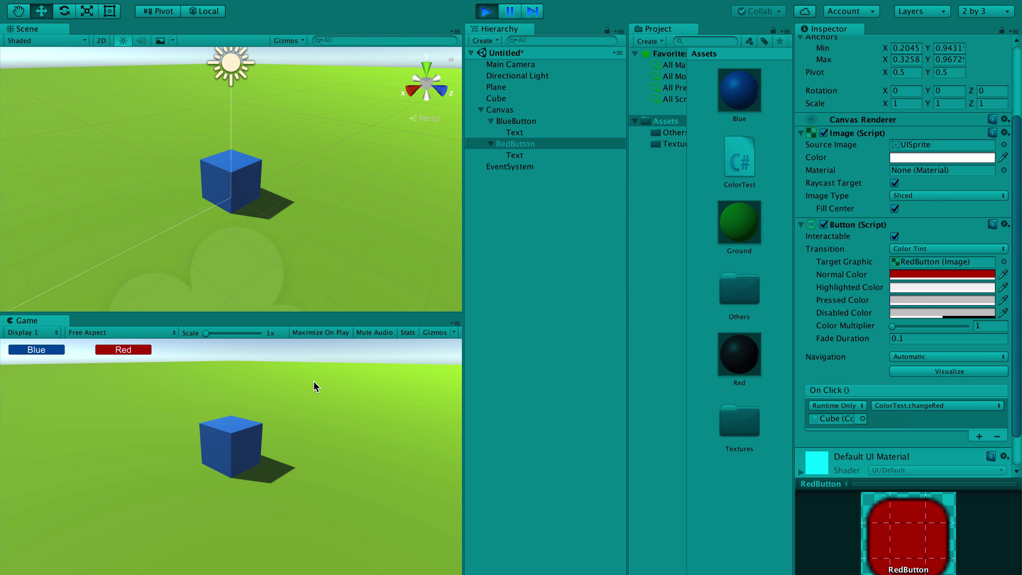
{"action": "left_click", "coordinate": [131, 349]}
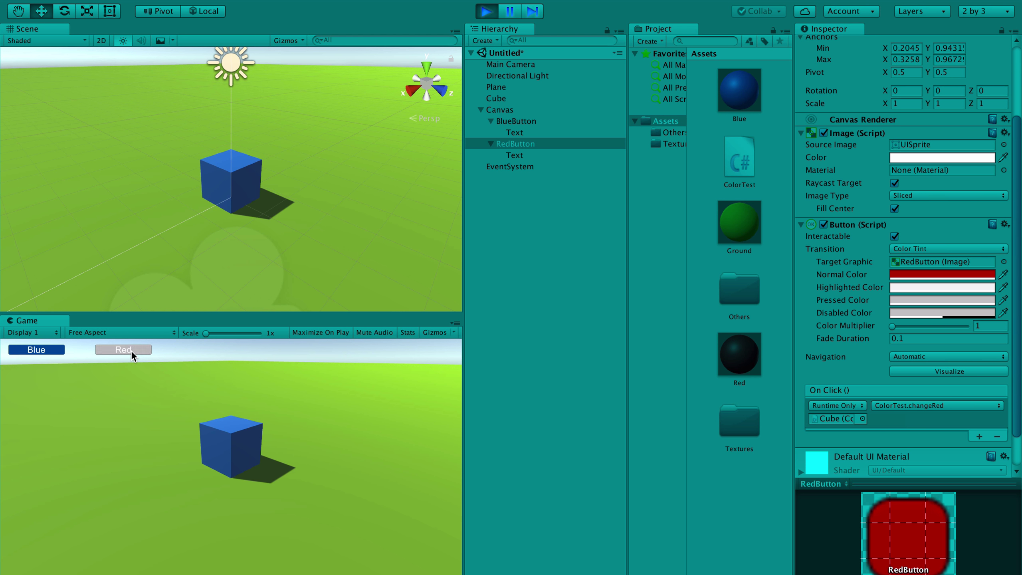
{"action": "left_click", "coordinate": [54, 351]}
{"action": "left_click", "coordinate": [99, 348]}
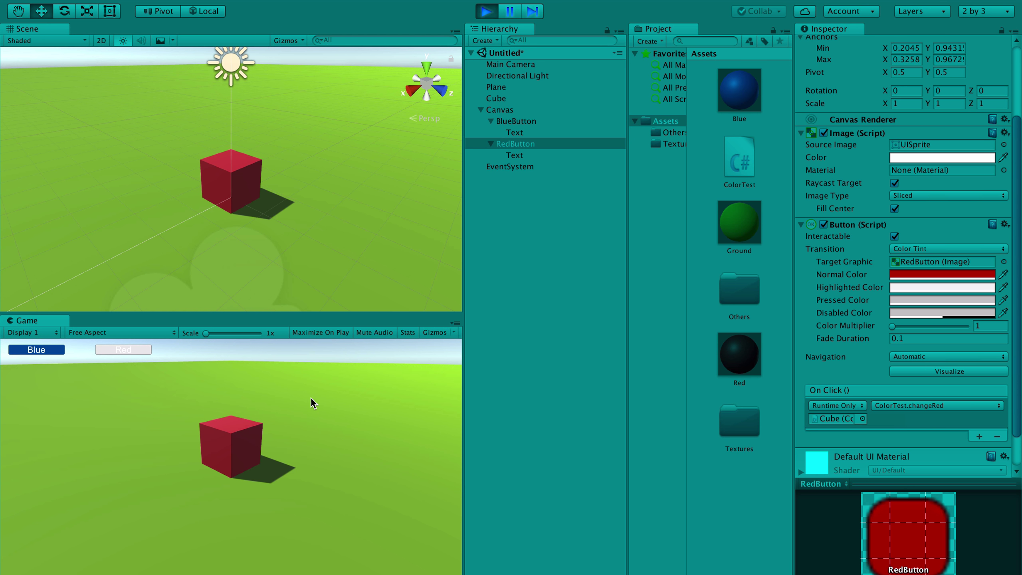
{"action": "key", "text": "ctrl+p"}
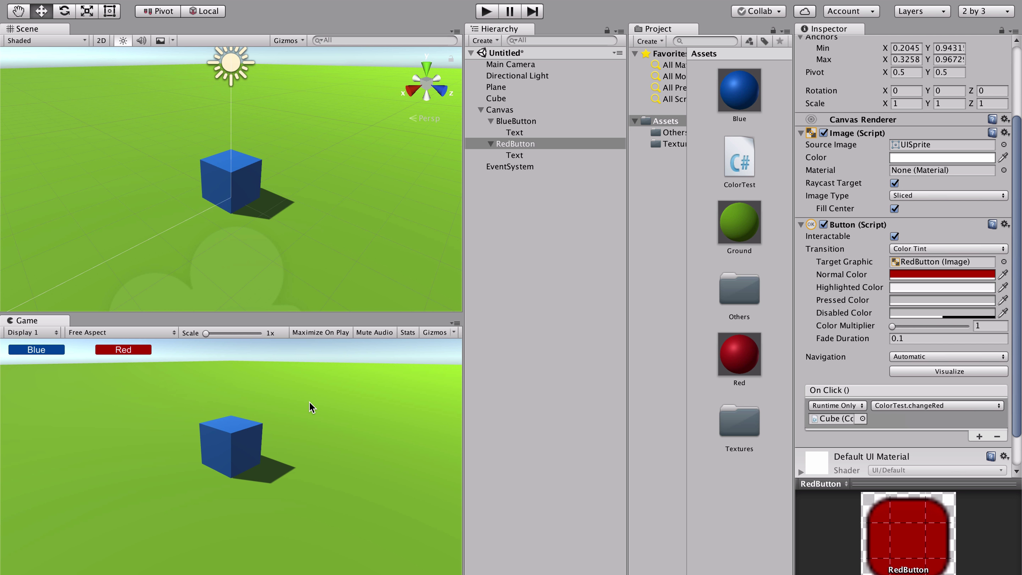